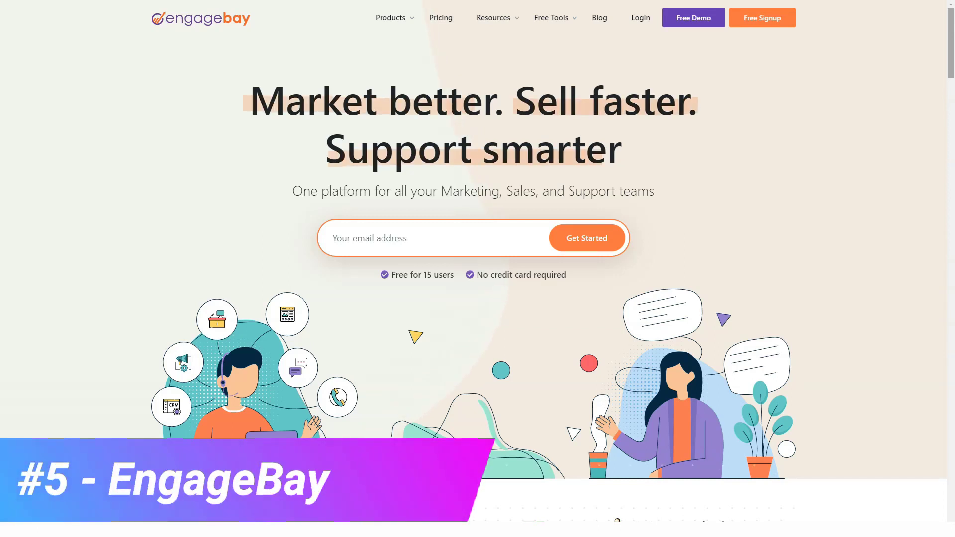
scroll(478, 269, "down", 7)
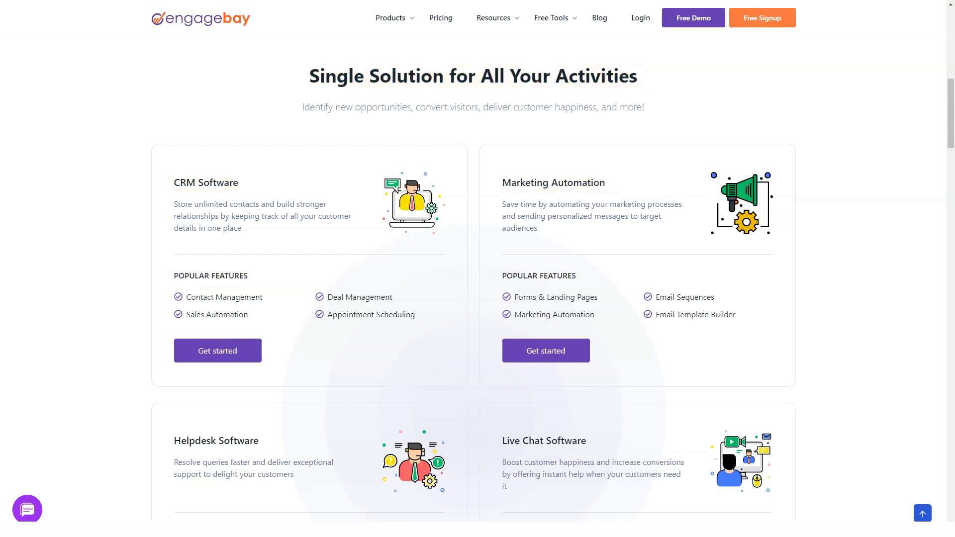
scroll(478, 268, "down", 5)
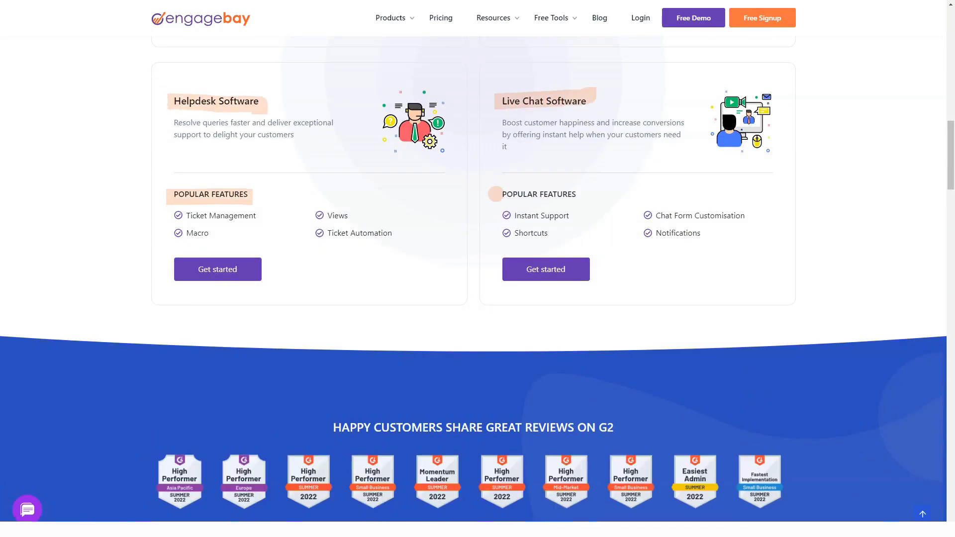
scroll(478, 269, "down", 3)
scroll(477, 269, "down", 5)
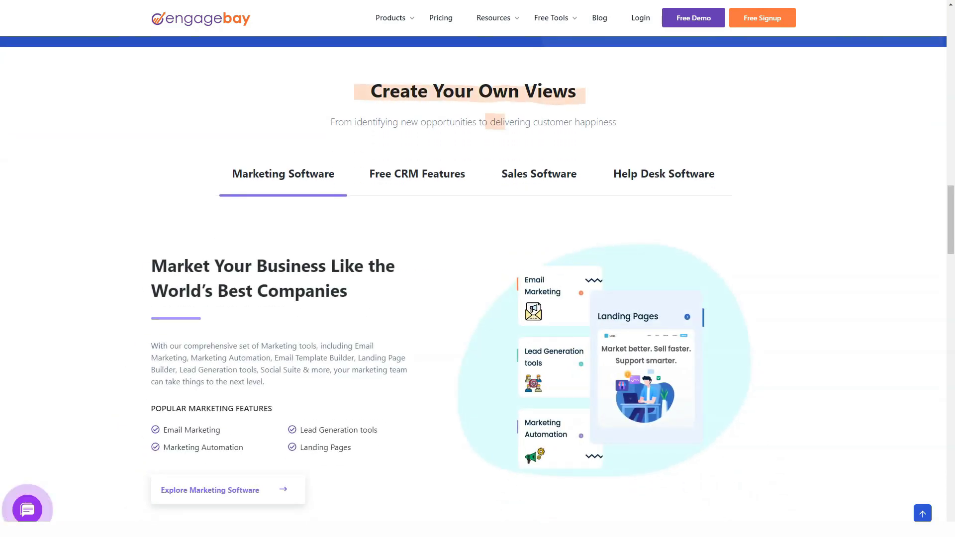
scroll(477, 269, "down", 1)
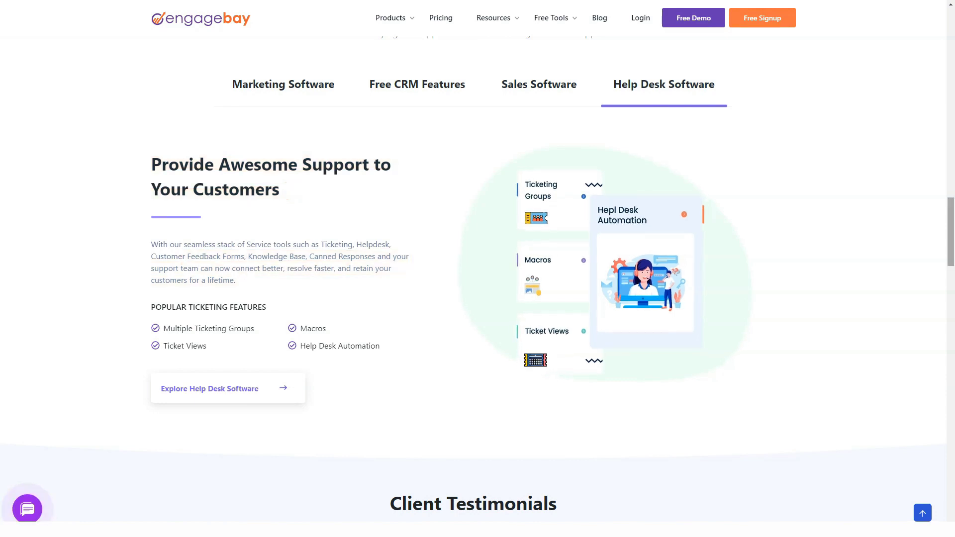
scroll(477, 269, "down", 6)
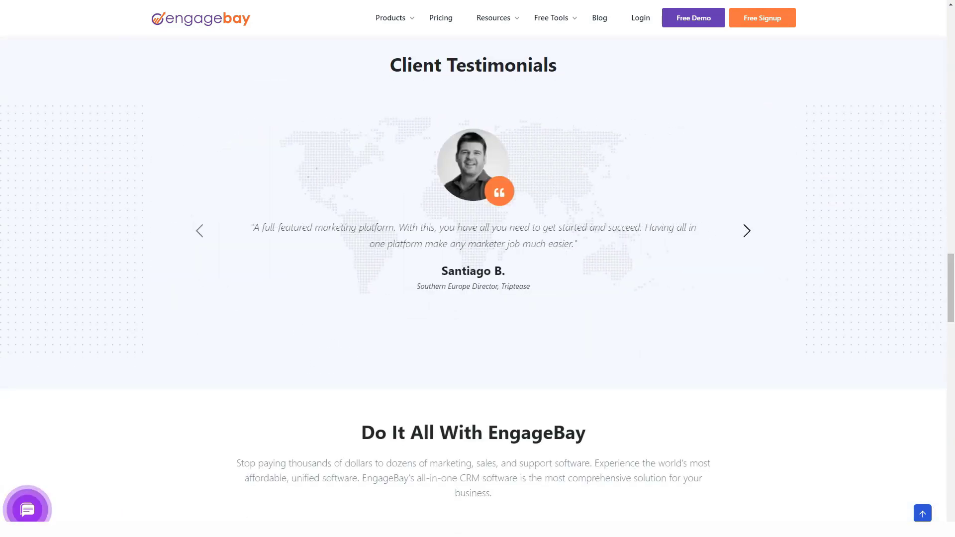
scroll(477, 269, "down", 2)
scroll(478, 268, "down", 3)
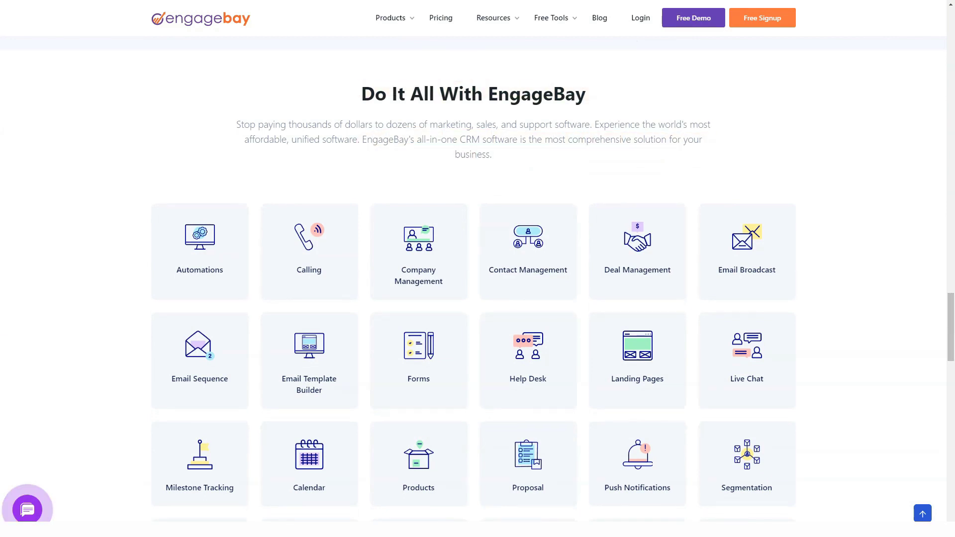
scroll(478, 269, "down", 2)
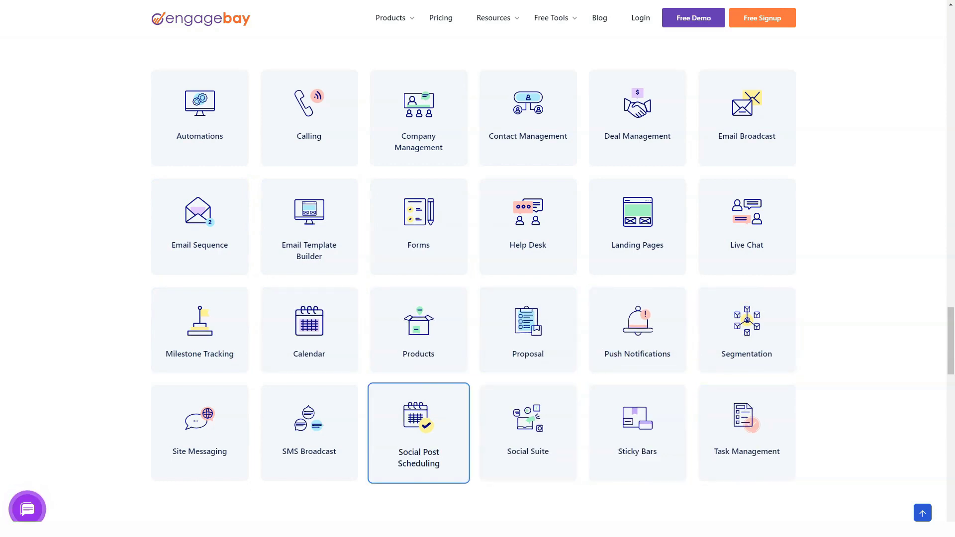
scroll(478, 286, "down", 1)
scroll(478, 286, "down", 4)
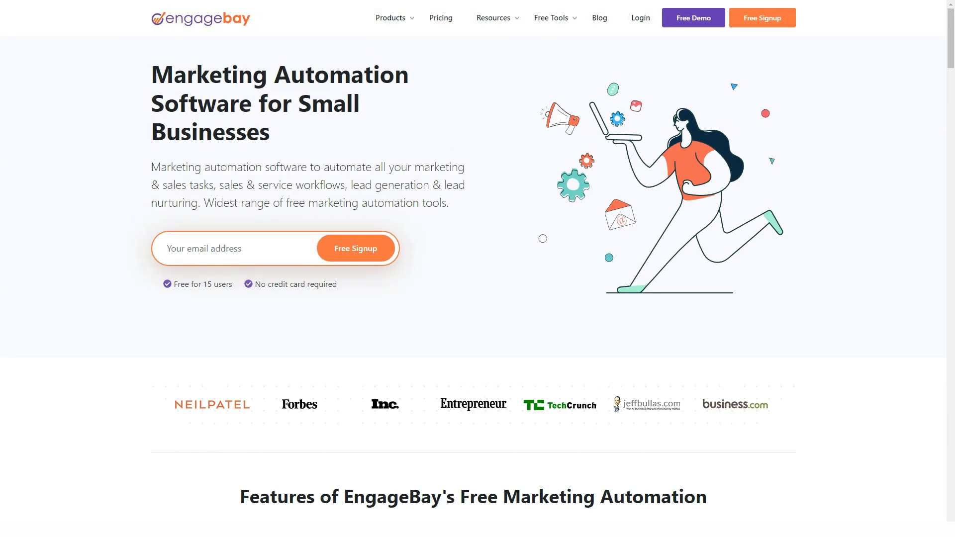
scroll(477, 299, "down", 5)
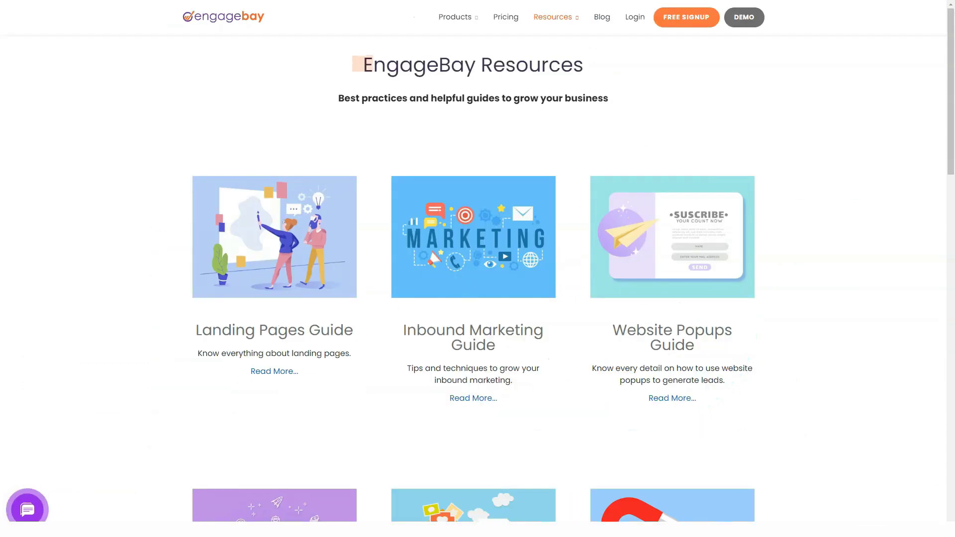
scroll(478, 269, "down", 3)
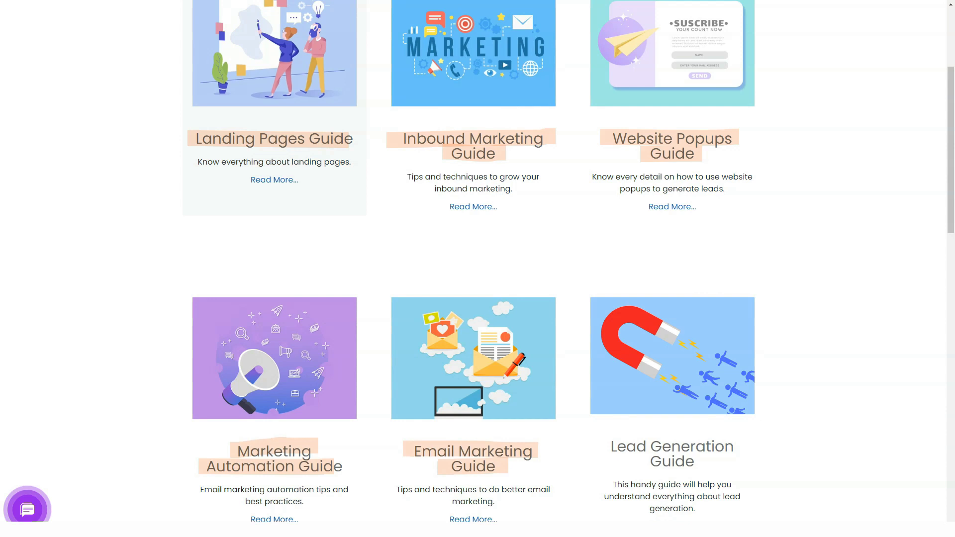
scroll(478, 269, "down", 4)
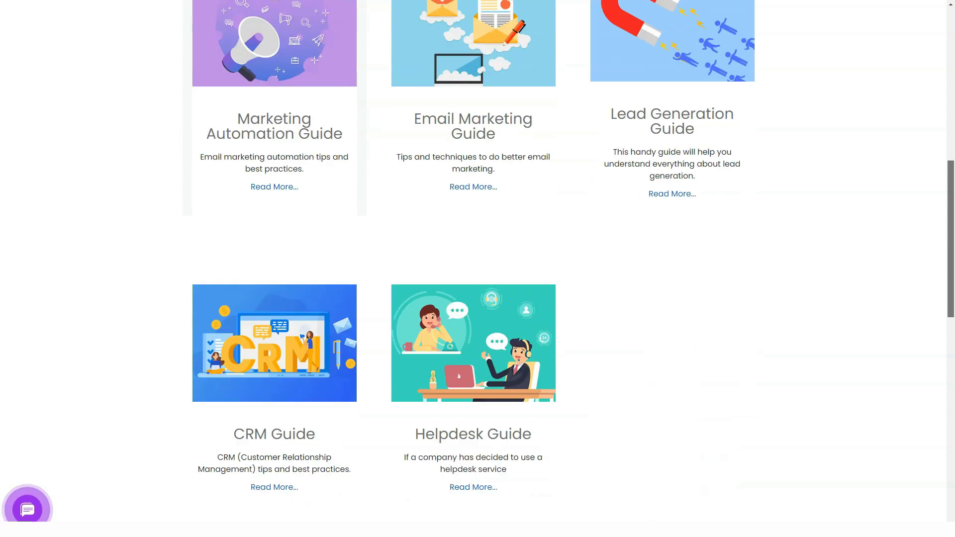
scroll(477, 269, "down", 2)
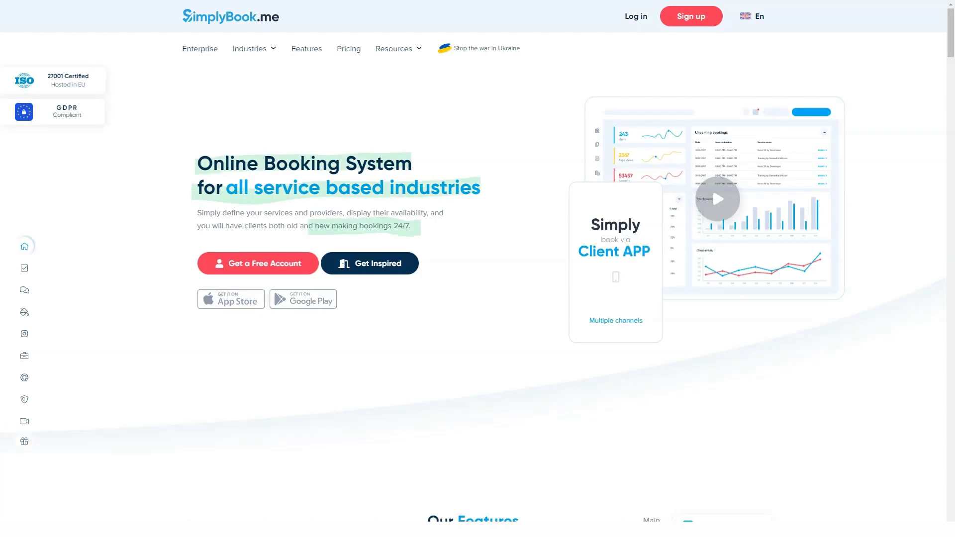
scroll(478, 299, "down", 5)
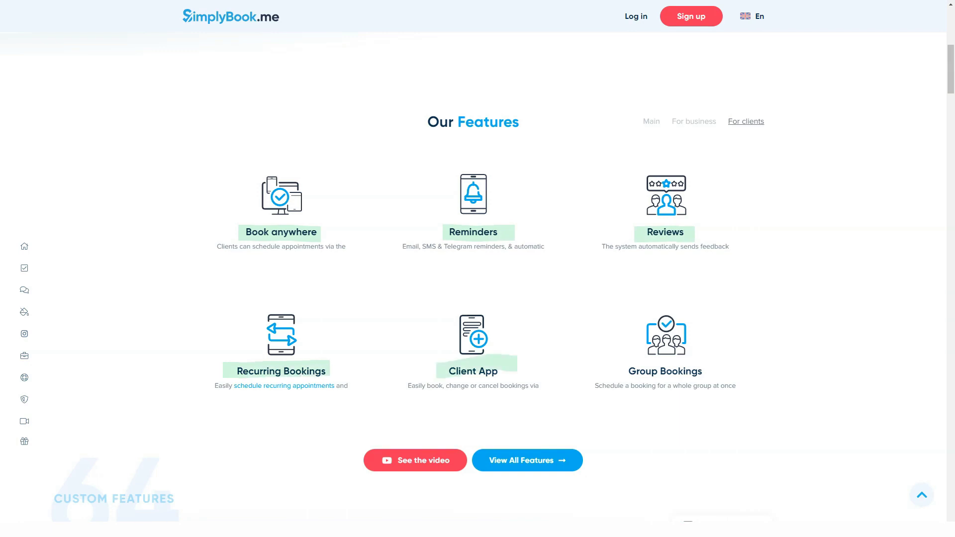
scroll(478, 269, "down", 2)
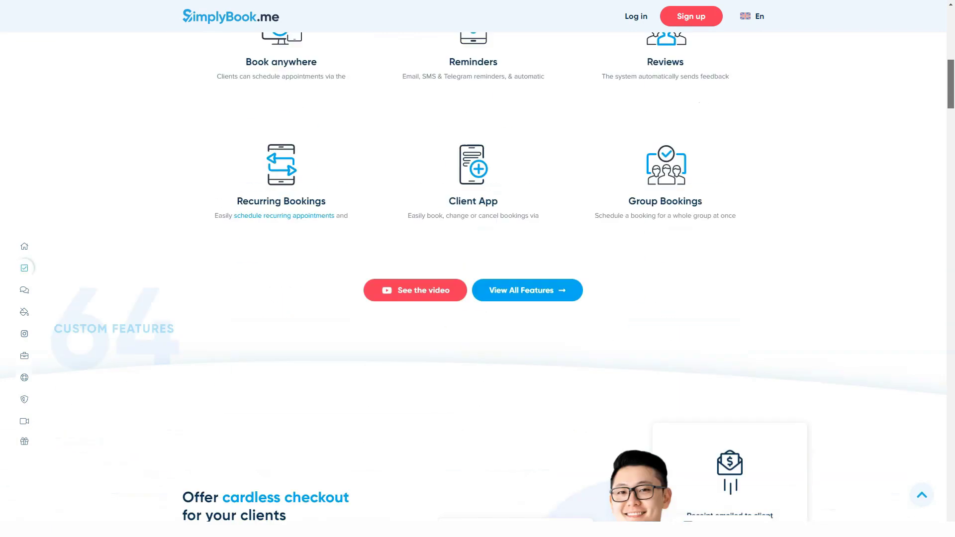
scroll(478, 269, "down", 4)
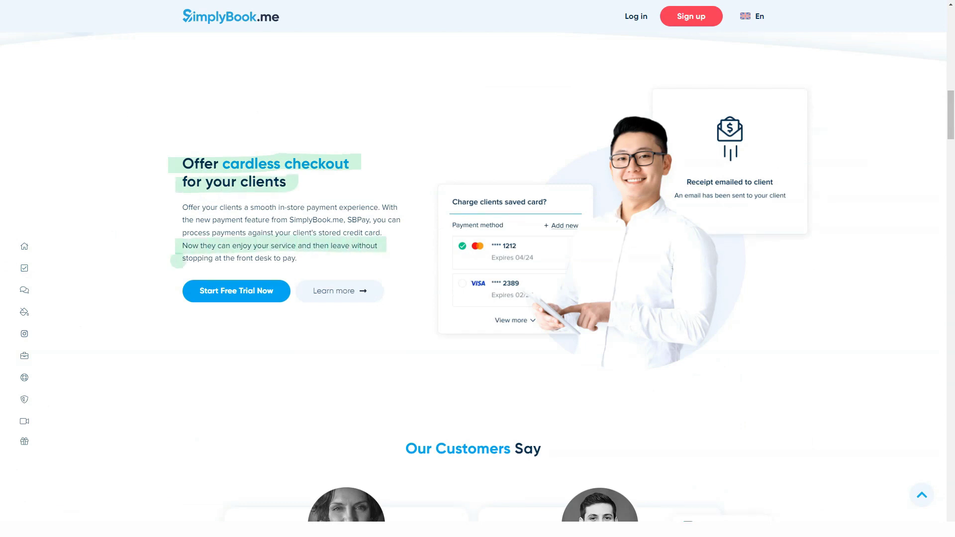
scroll(478, 269, "down", 5)
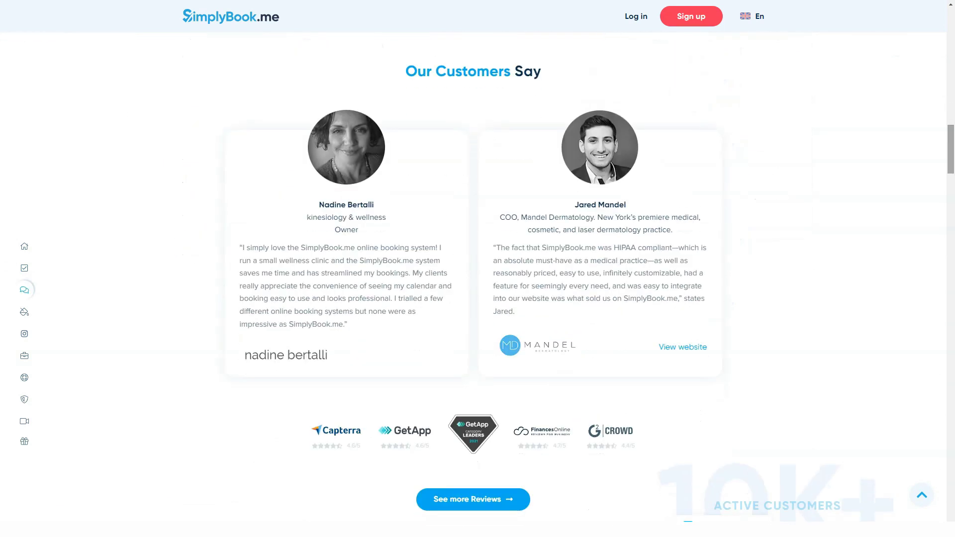
scroll(478, 269, "down", 5)
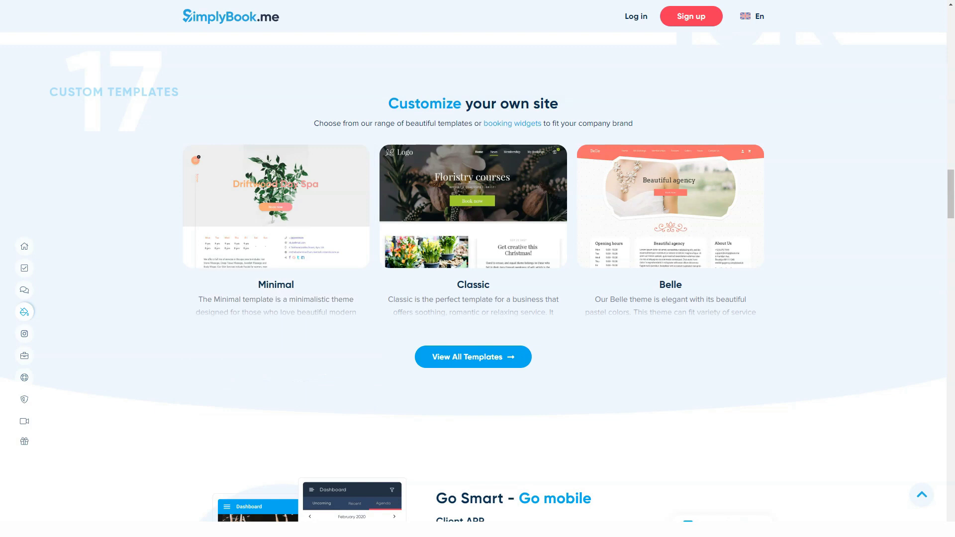
scroll(477, 269, "down", 5)
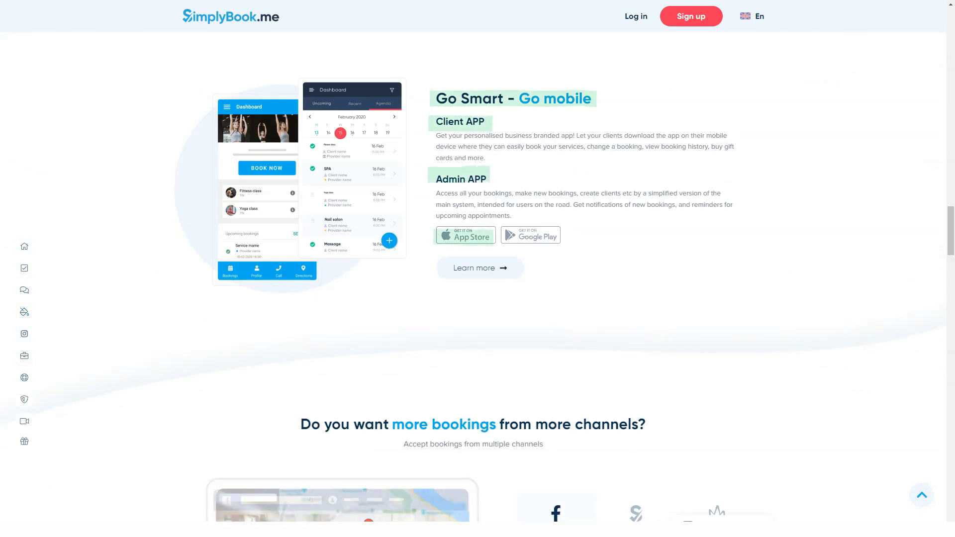
scroll(478, 269, "down", 4)
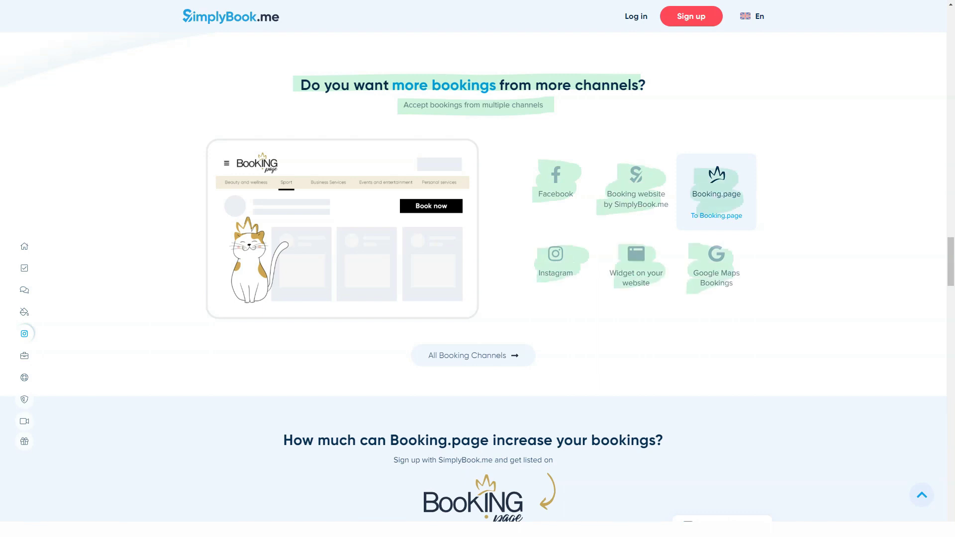
scroll(477, 277, "down", 3)
scroll(478, 276, "down", 3)
scroll(477, 276, "down", 3)
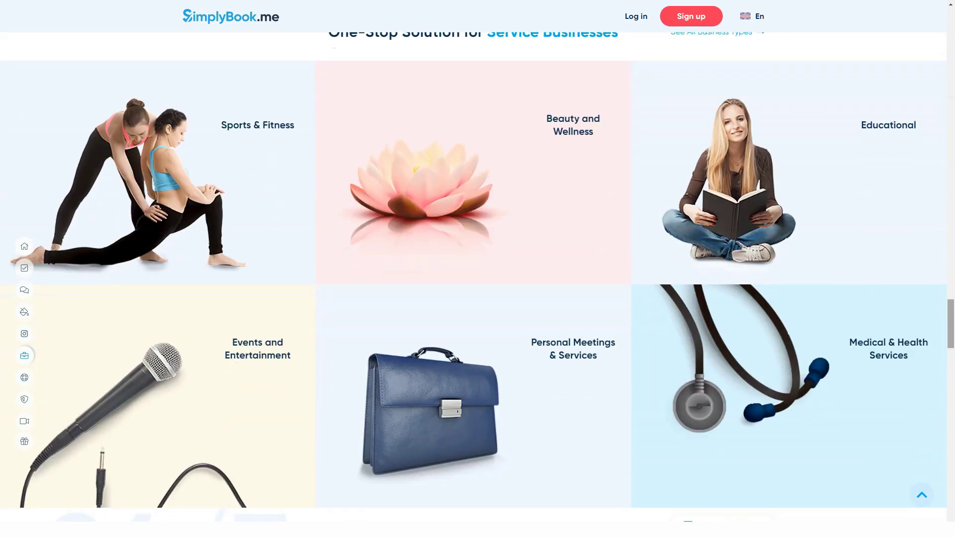
scroll(478, 276, "down", 4)
scroll(478, 276, "down", 4)
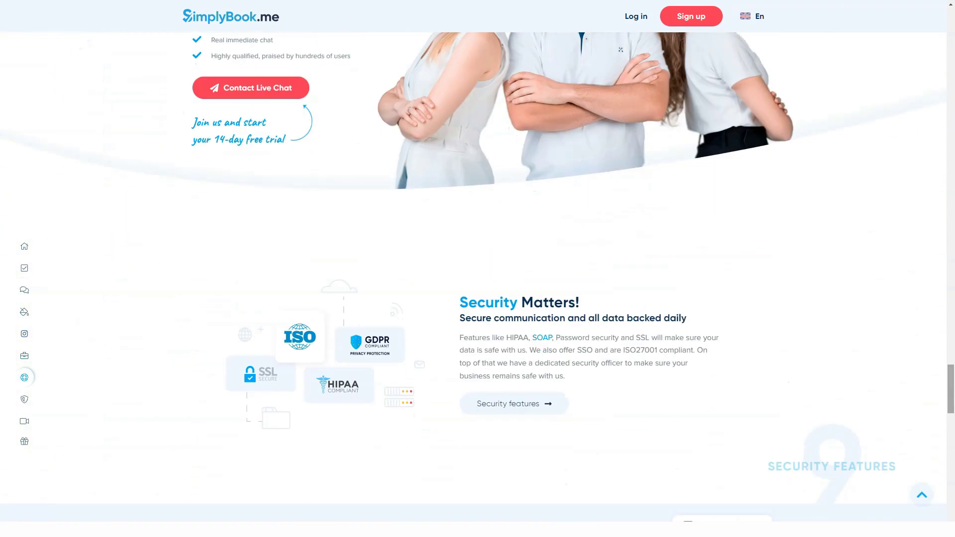
scroll(477, 276, "down", 3)
scroll(477, 277, "down", 4)
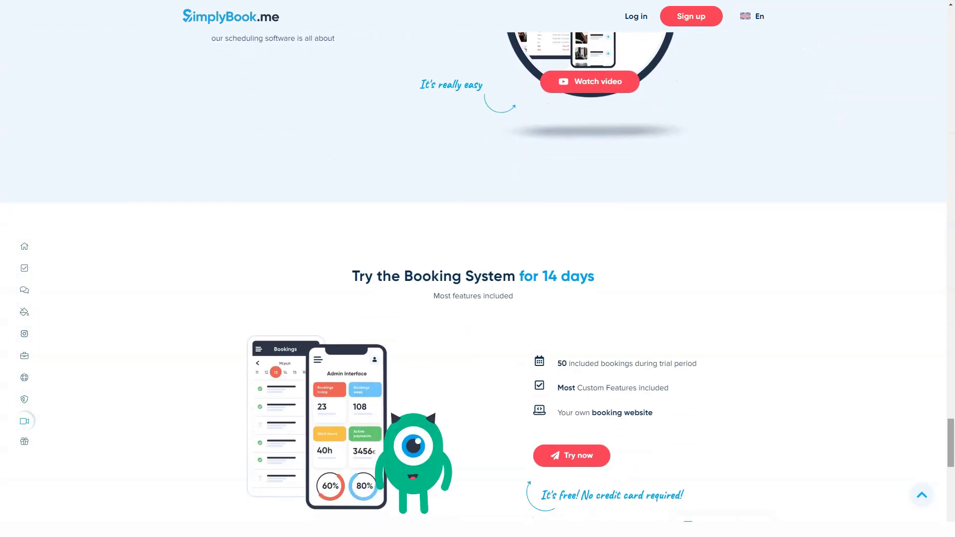
scroll(478, 276, "down", 1)
Jump to the top of the SimplyBook.me page to reach the Features & Integrations link
key("Home")
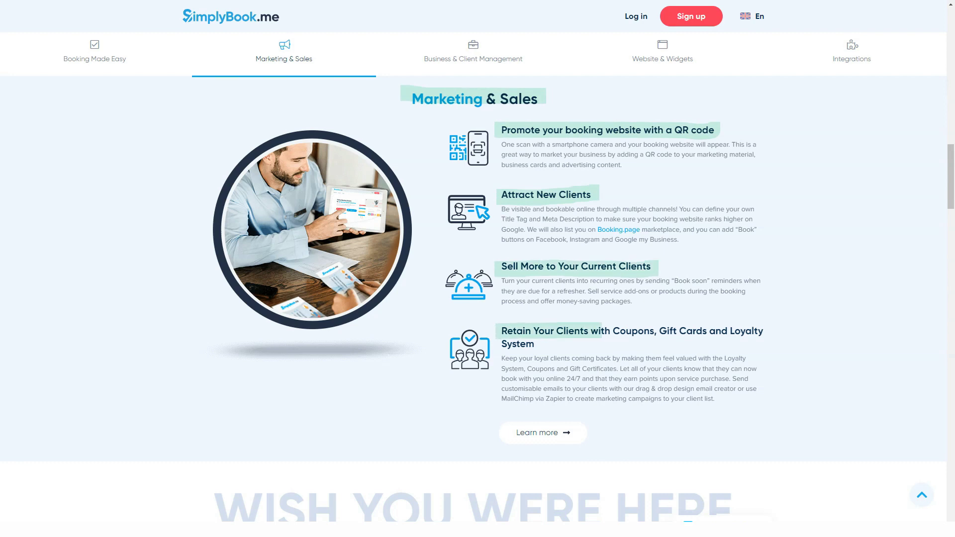
scroll(478, 299, "down", 5)
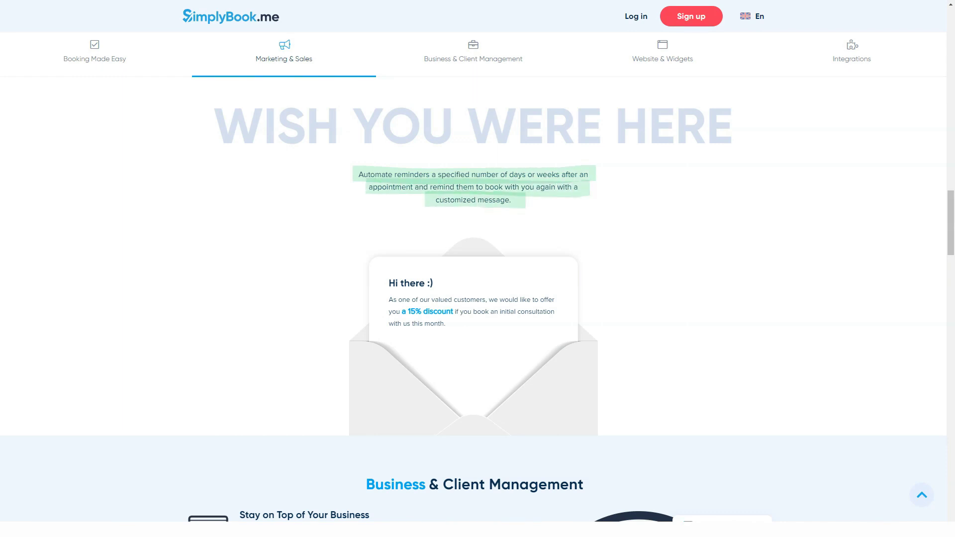
scroll(477, 298, "down", 5)
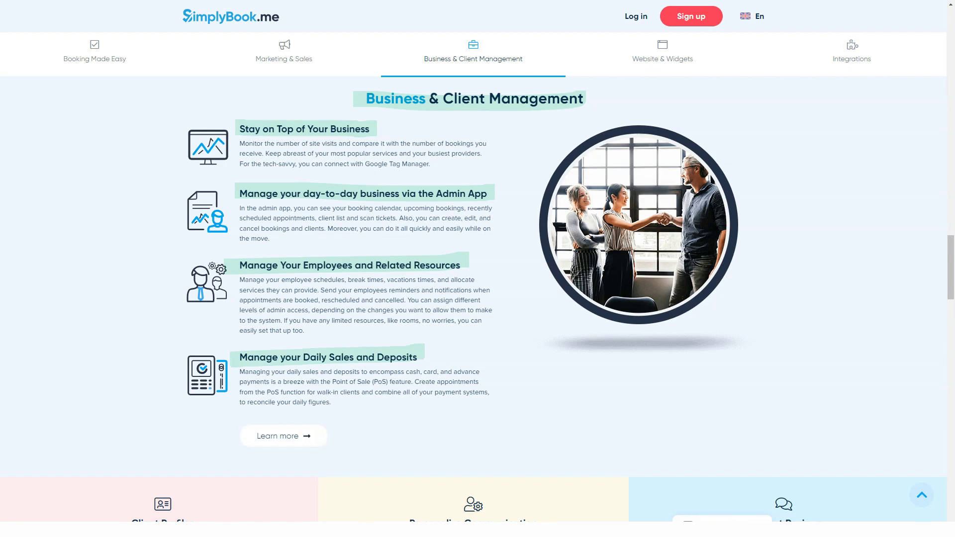
scroll(478, 298, "down", 5)
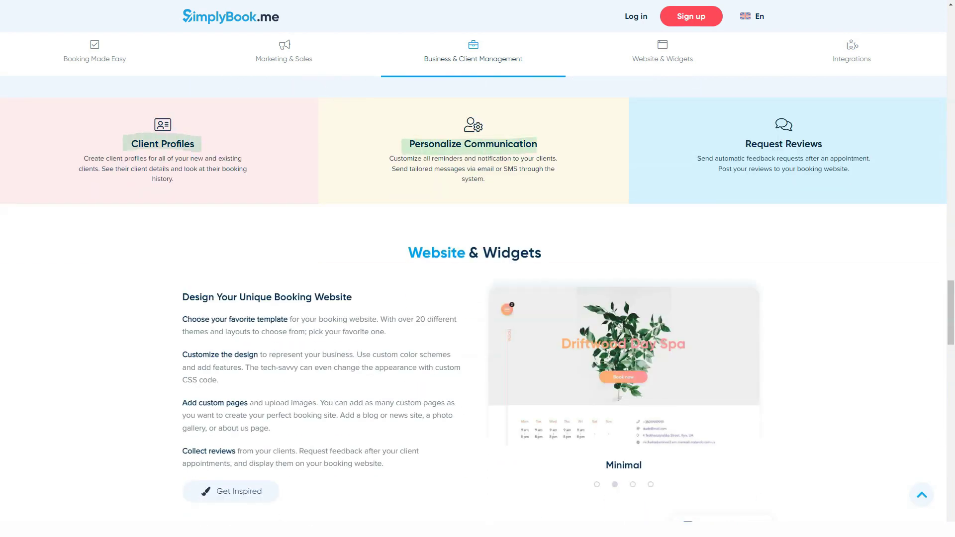
scroll(374, 490, "down", 3)
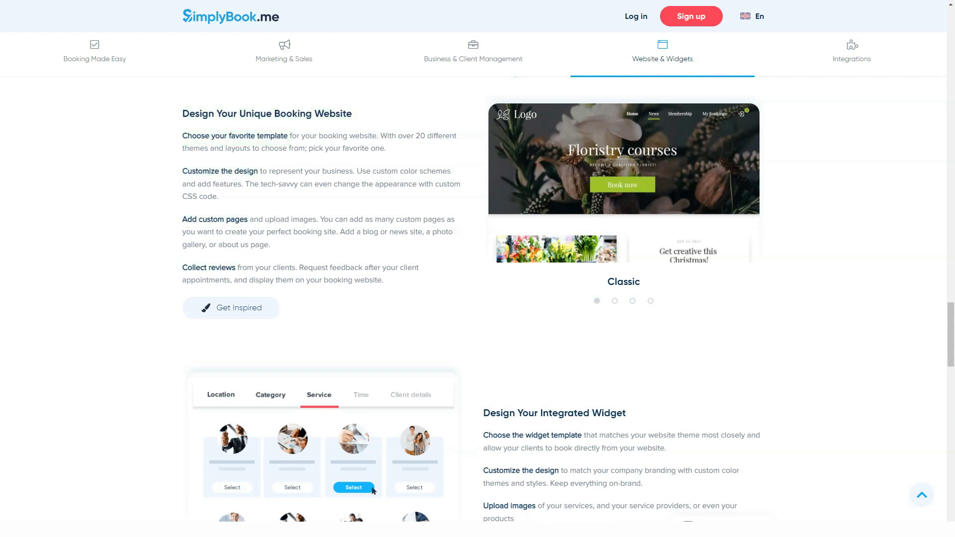
scroll(477, 298, "down", 3)
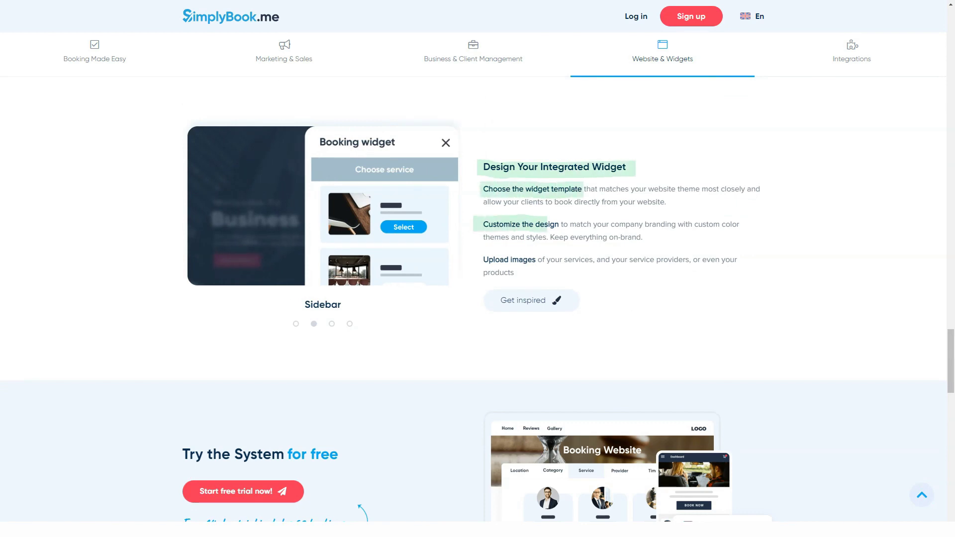
scroll(478, 298, "down", 2)
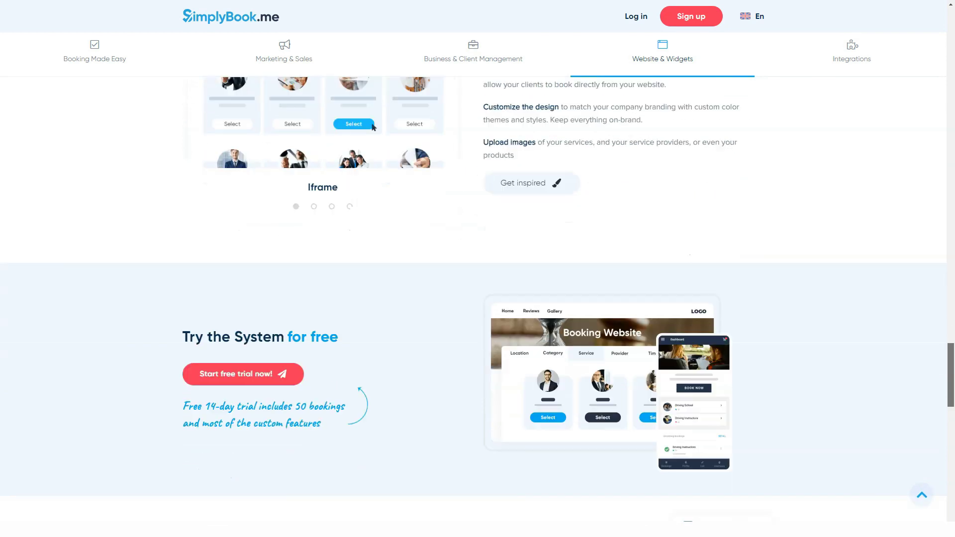
scroll(478, 299, "down", 3)
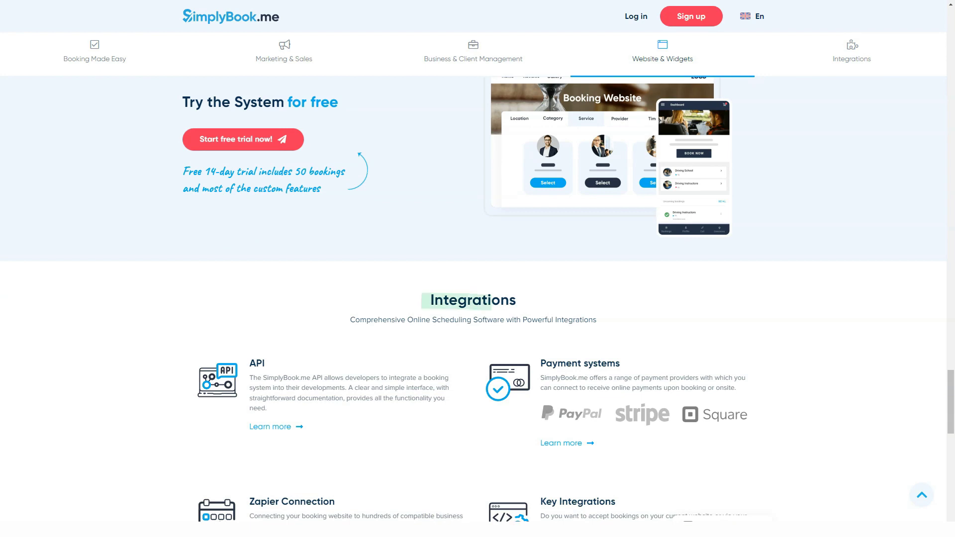
scroll(478, 298, "down", 3)
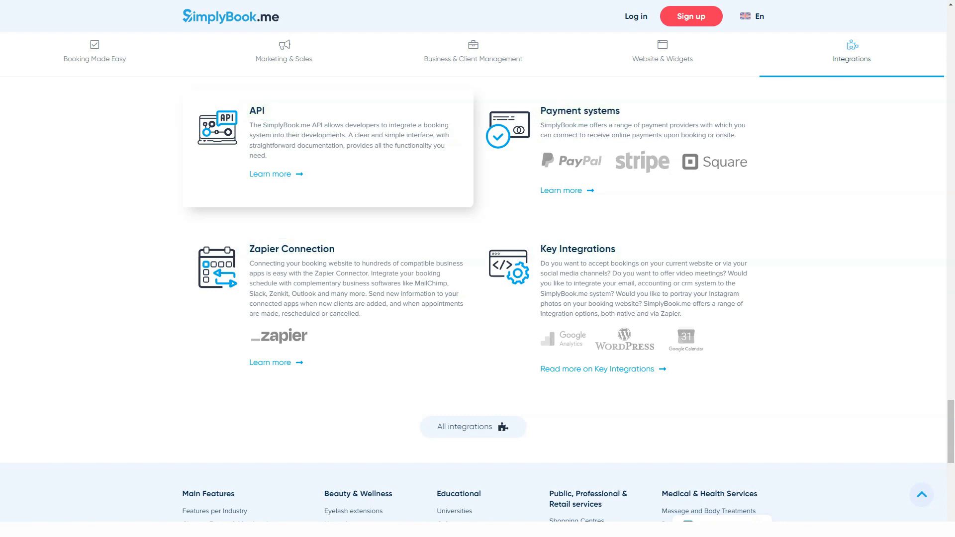
scroll(477, 299, "down", 1)
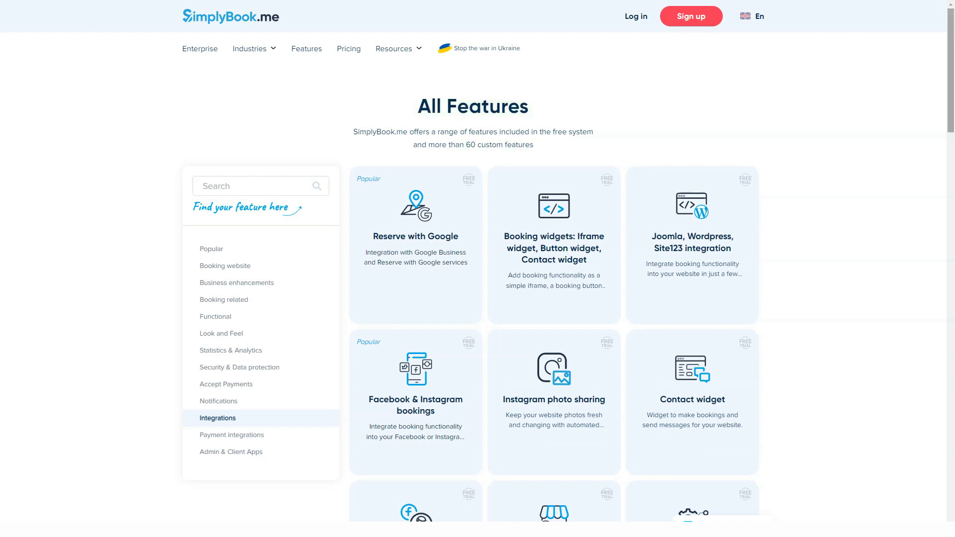
scroll(478, 299, "down", 7)
scroll(478, 299, "down", 2)
scroll(478, 298, "down", 4)
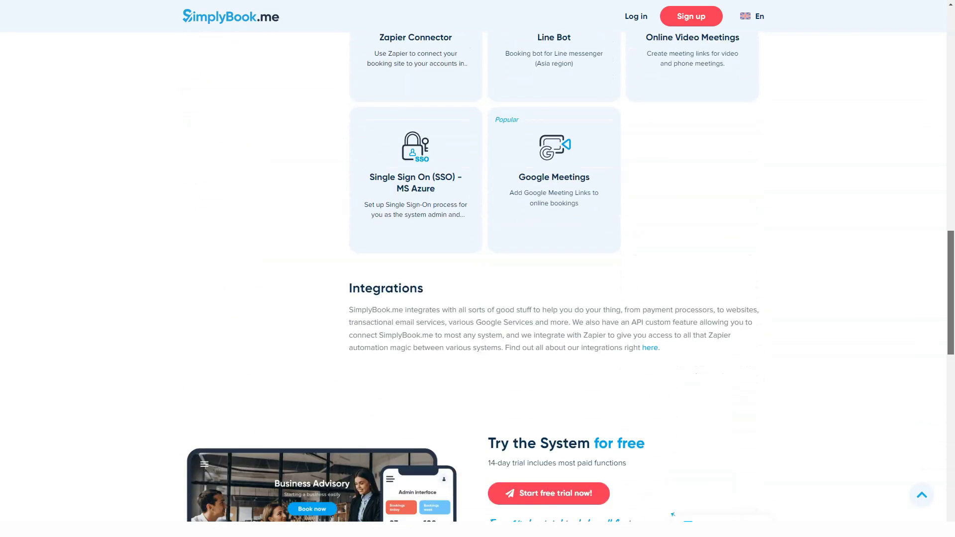
scroll(478, 299, "down", 3)
Return to the top of the All Features page before heading to the Enterprise page
key("Home")
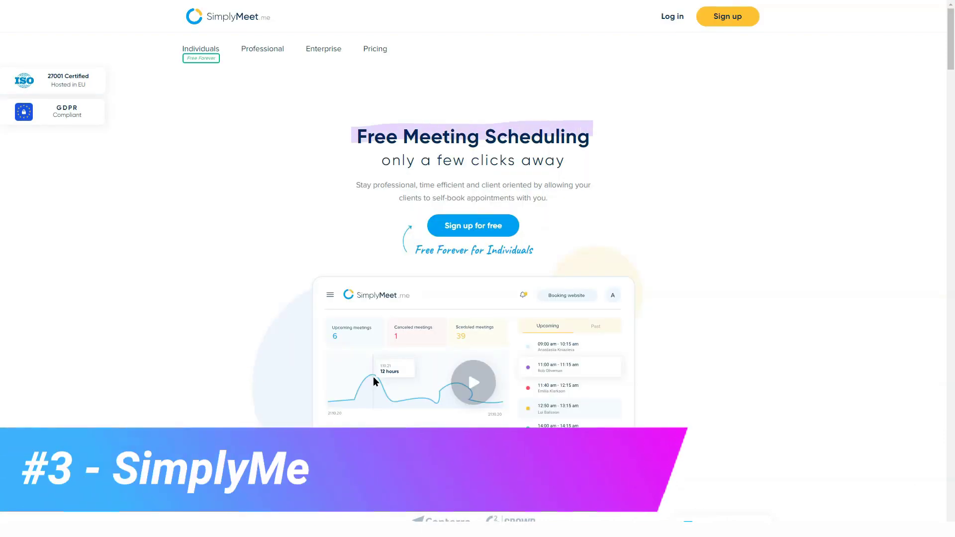
scroll(373, 377, "down", 6)
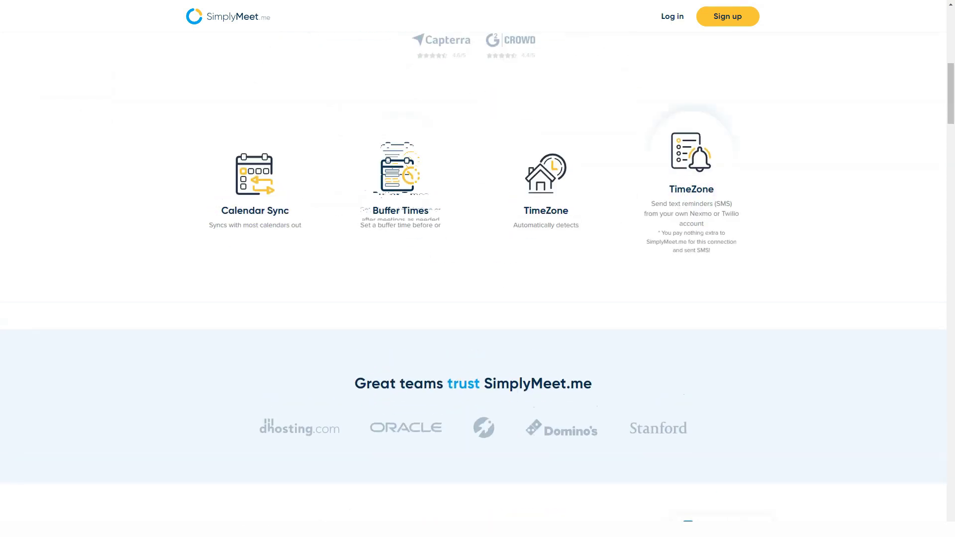
scroll(478, 299, "down", 5)
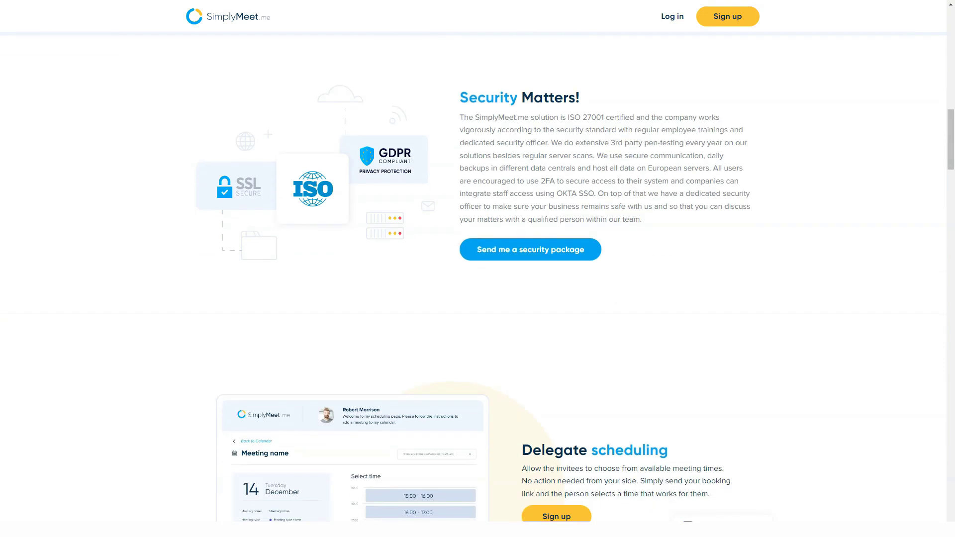
scroll(478, 299, "down", 4)
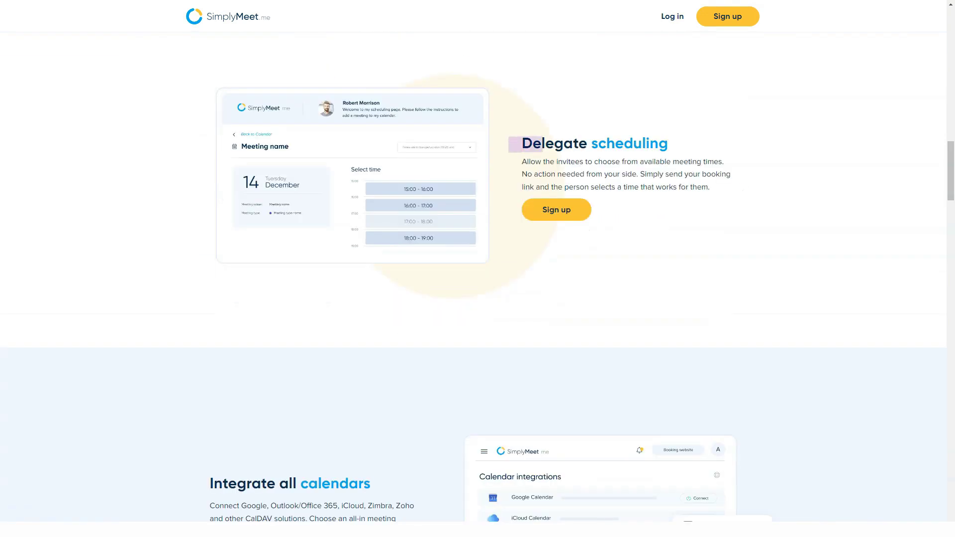
scroll(478, 299, "down", 4)
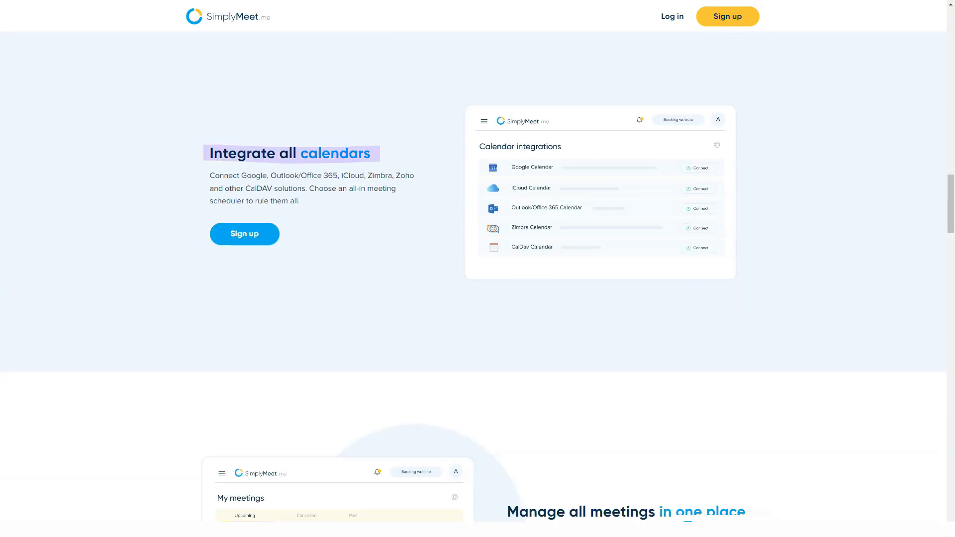
scroll(478, 298, "down", 4)
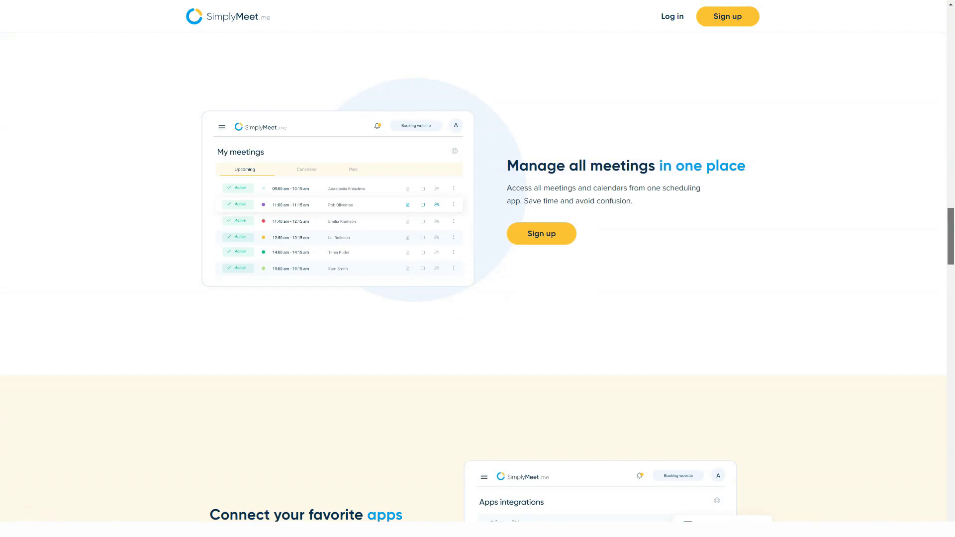
scroll(478, 298, "down", 4)
scroll(478, 298, "down", 4)
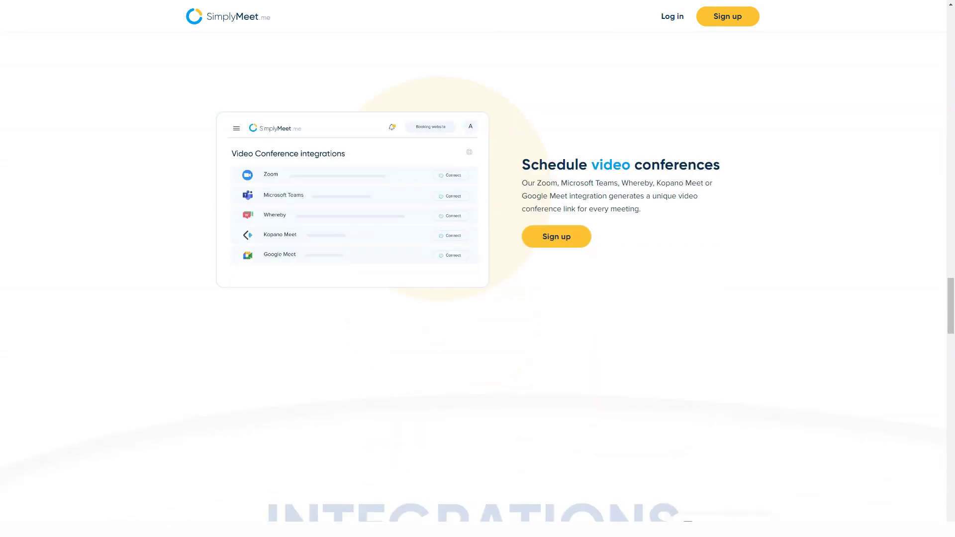
scroll(478, 298, "down", 3)
scroll(478, 298, "down", 4)
scroll(478, 299, "down", 3)
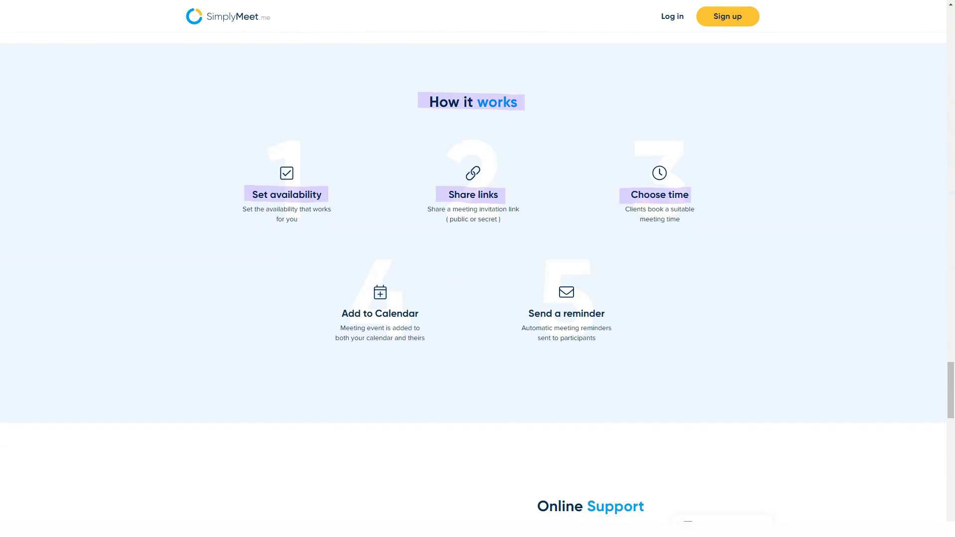
scroll(478, 299, "down", 3)
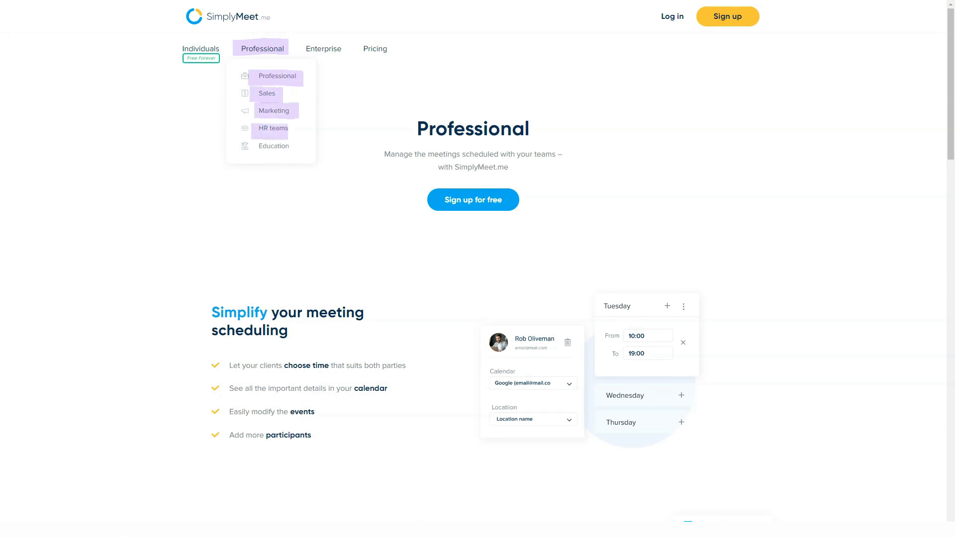
scroll(478, 299, "down", 3)
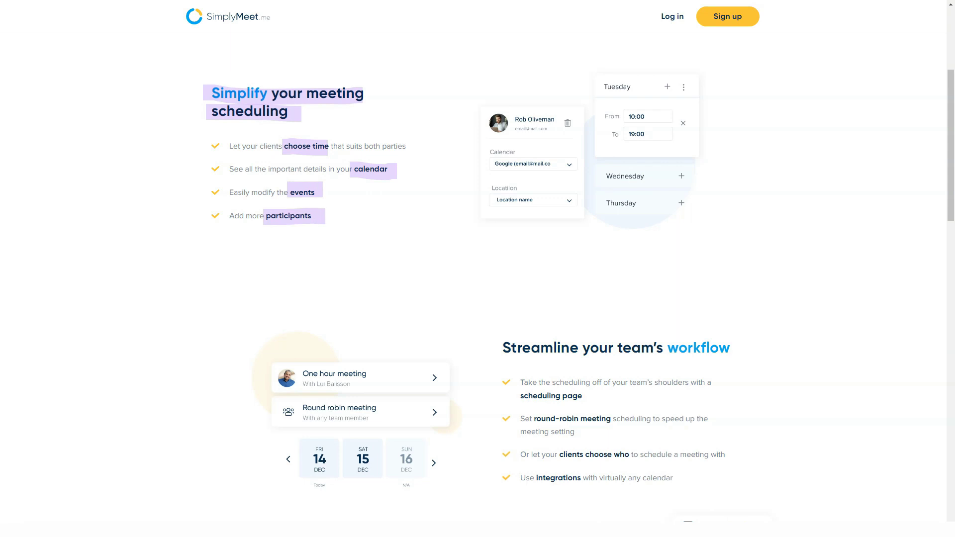
scroll(477, 299, "down", 3)
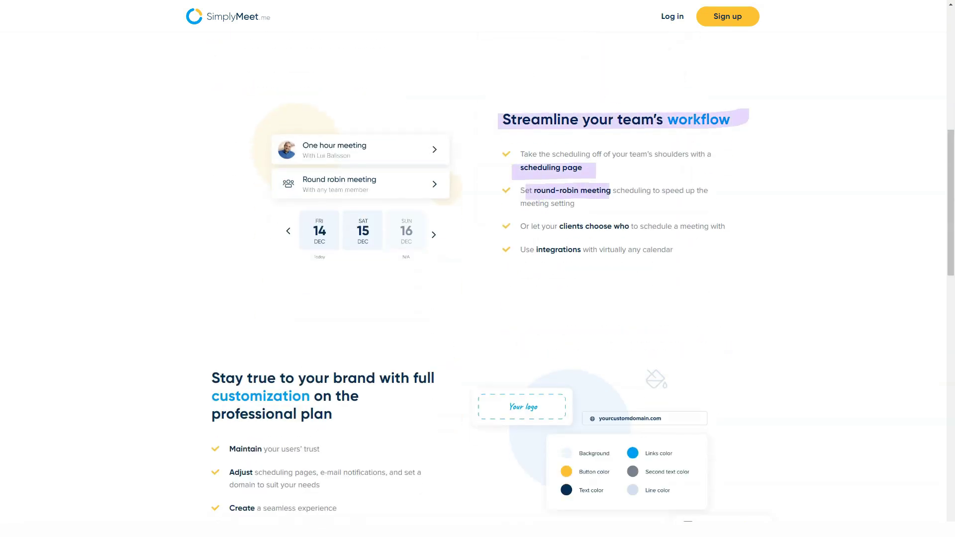
scroll(477, 299, "down", 3)
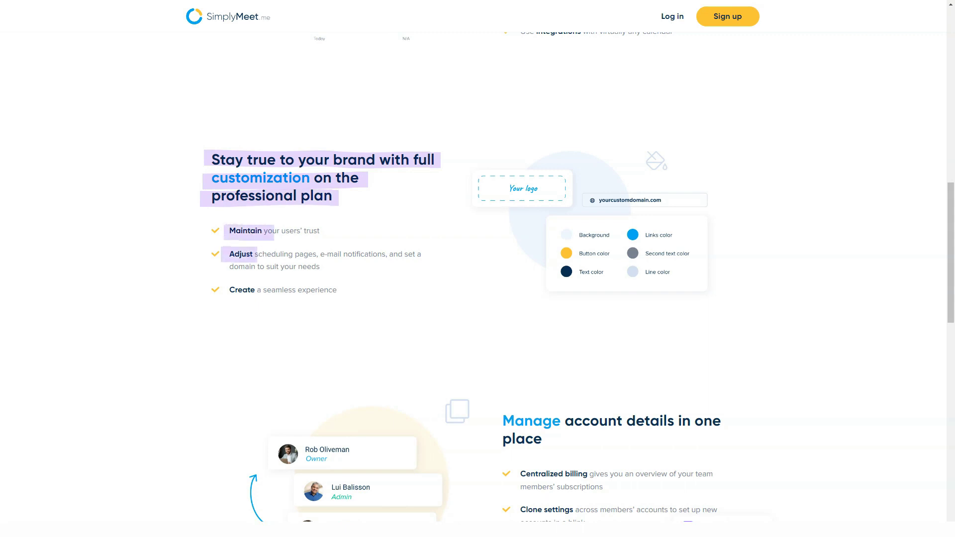
scroll(478, 299, "down", 4)
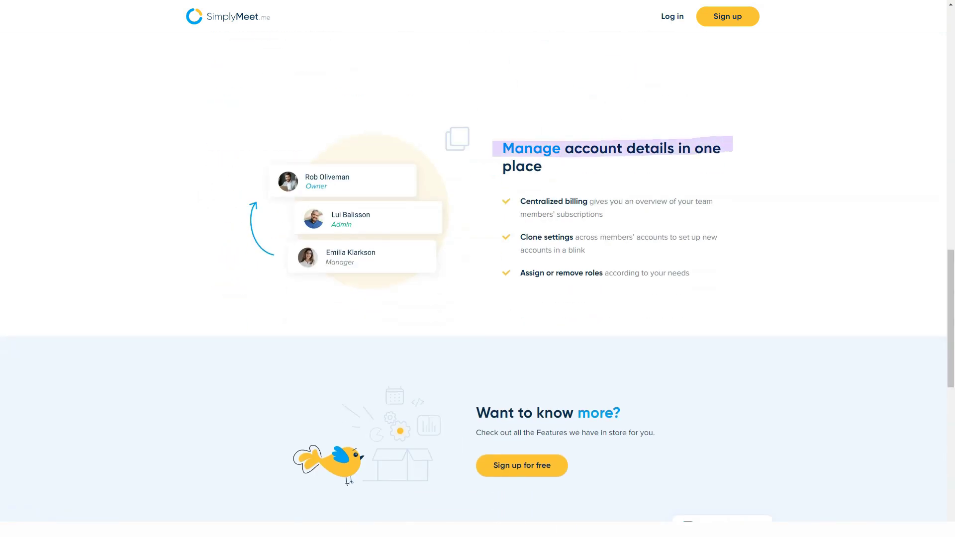
scroll(477, 299, "down", 3)
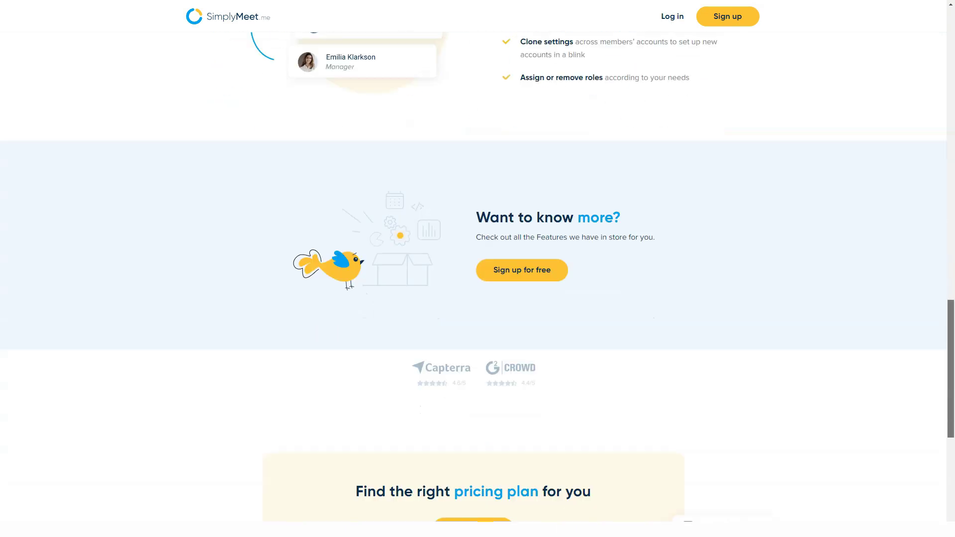
scroll(478, 298, "down", 1)
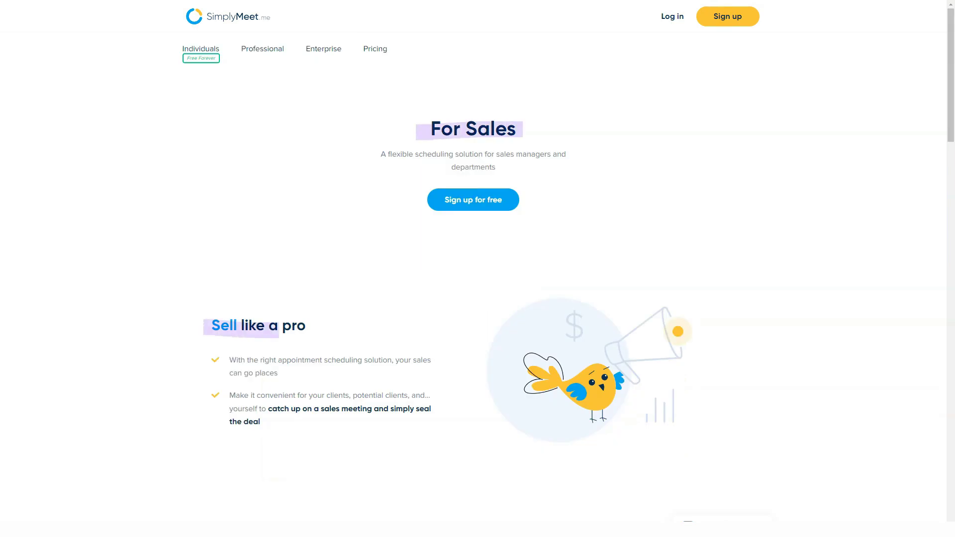
scroll(477, 298, "down", 5)
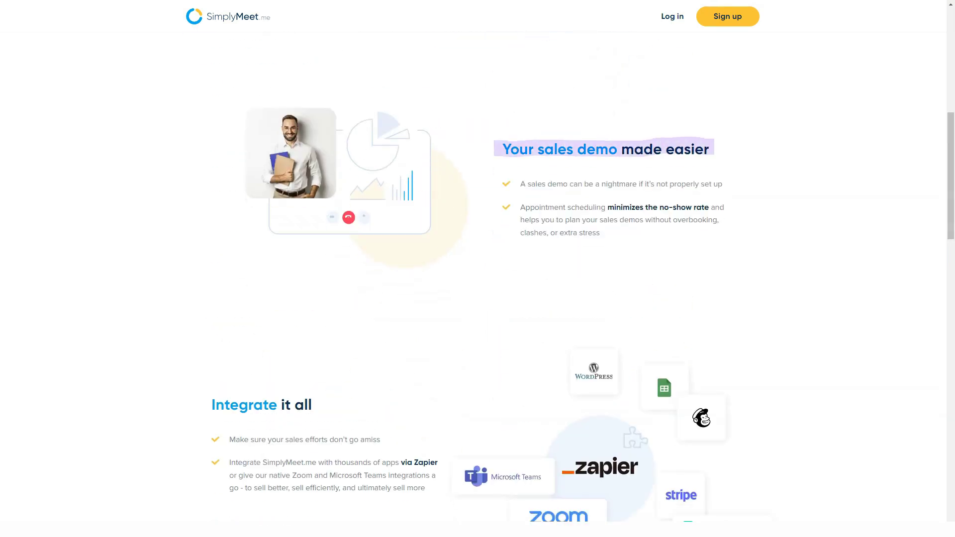
scroll(477, 299, "down", 3)
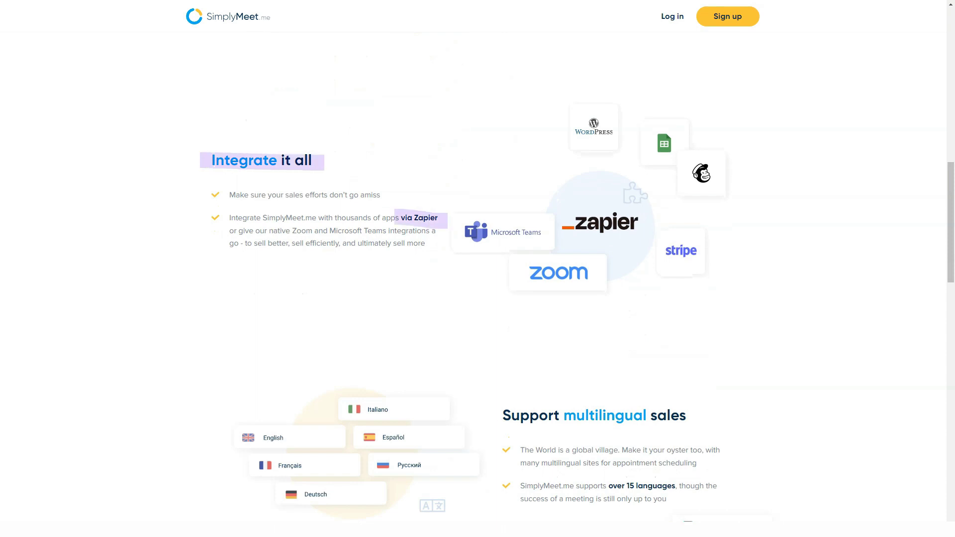
scroll(478, 298, "down", 3)
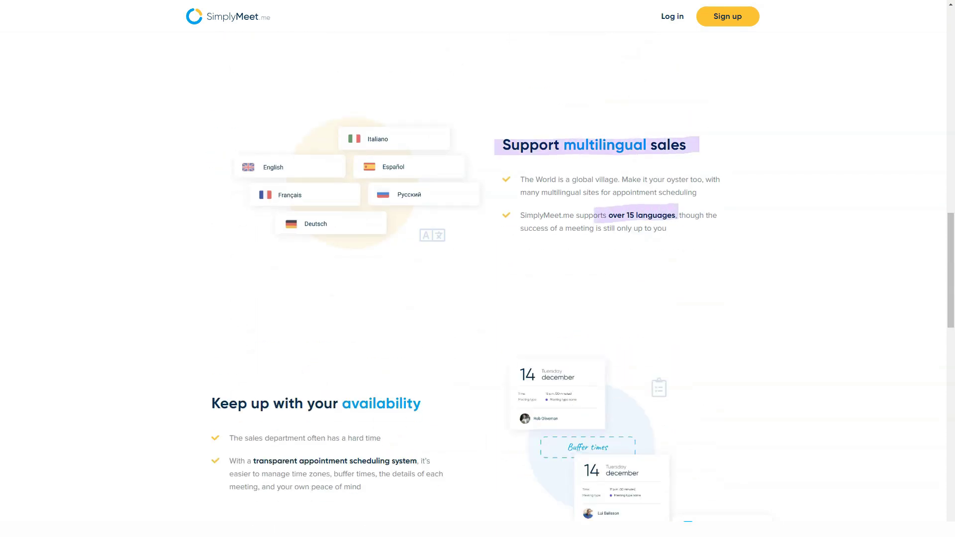
scroll(478, 299, "down", 3)
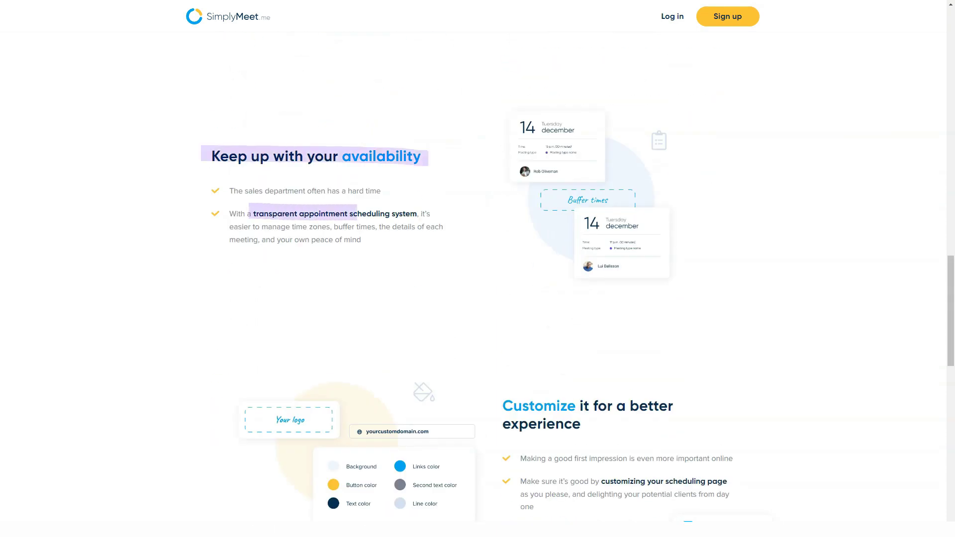
scroll(477, 298, "down", 3)
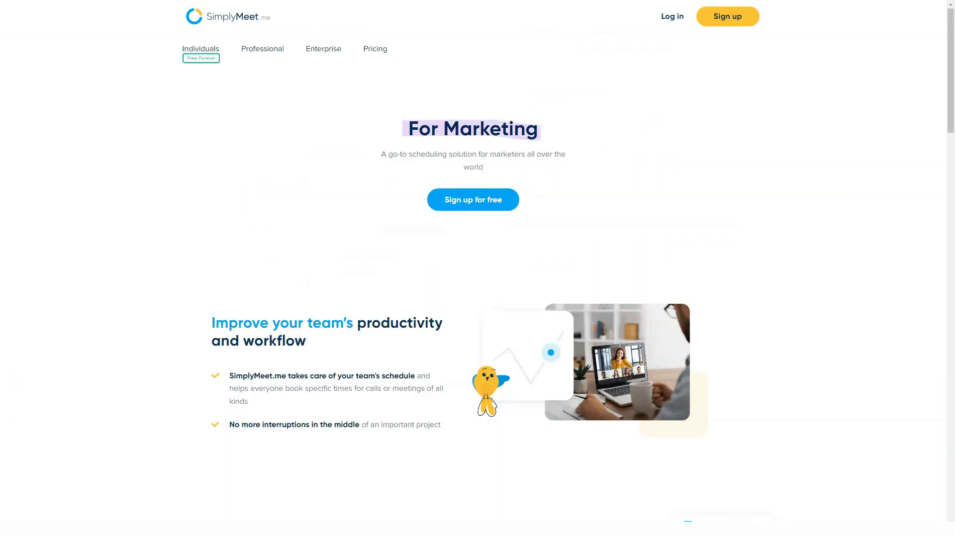
scroll(478, 299, "down", 4)
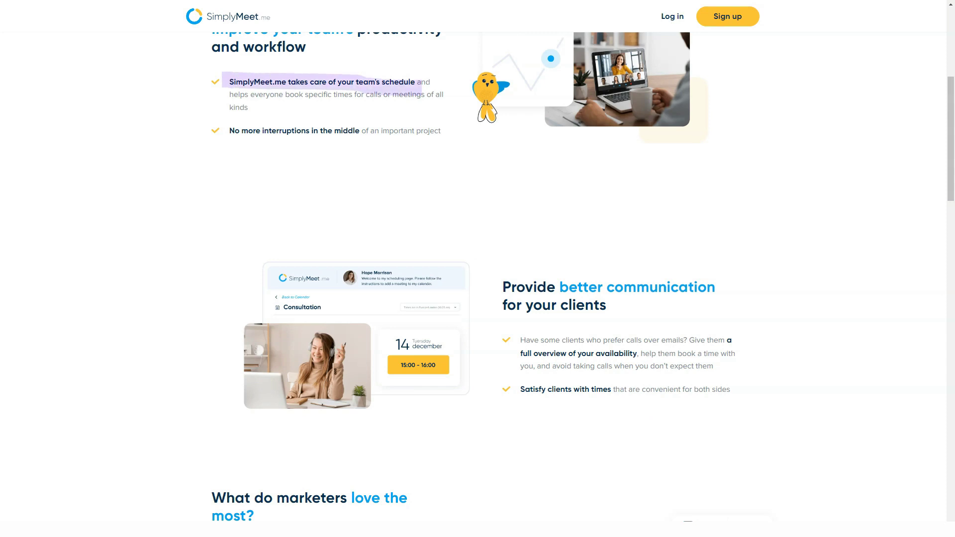
scroll(477, 299, "down", 2)
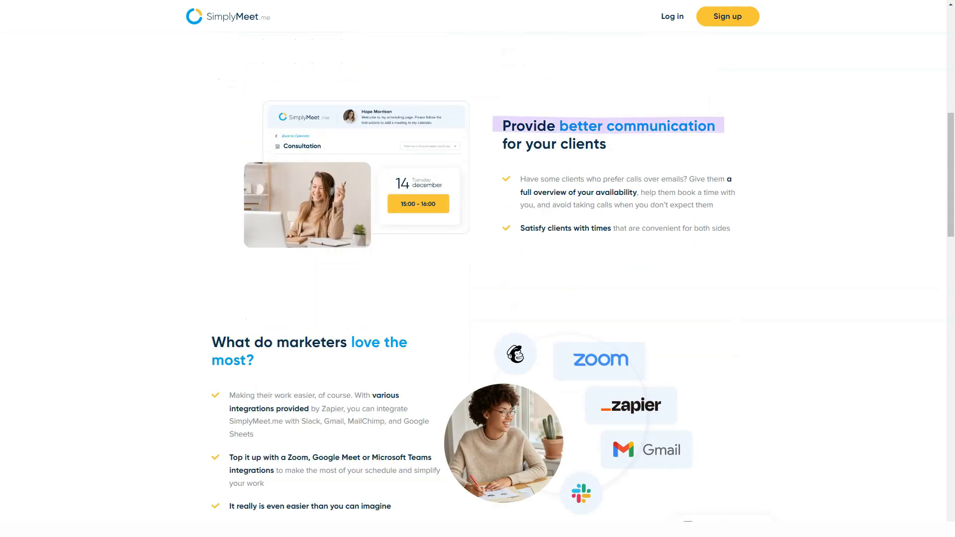
scroll(478, 299, "down", 3)
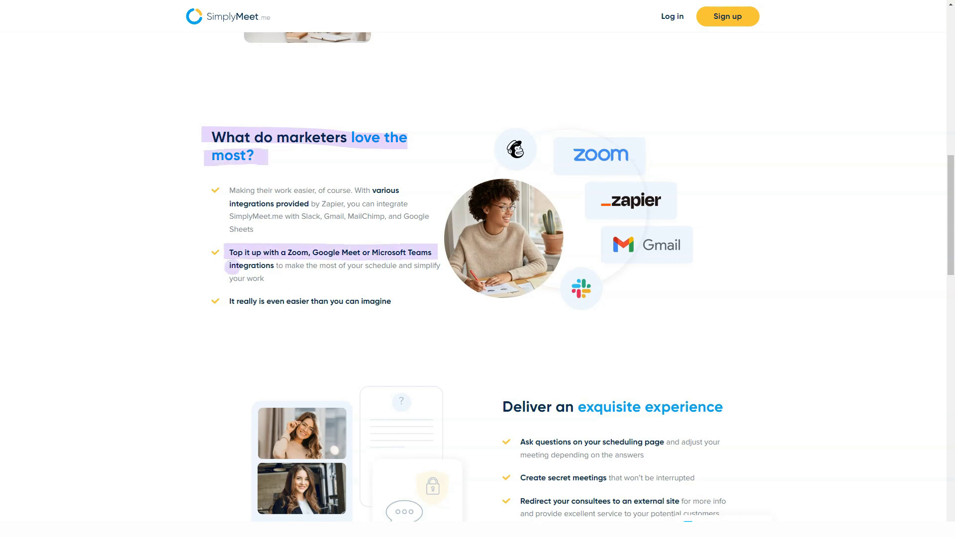
scroll(477, 299, "down", 3)
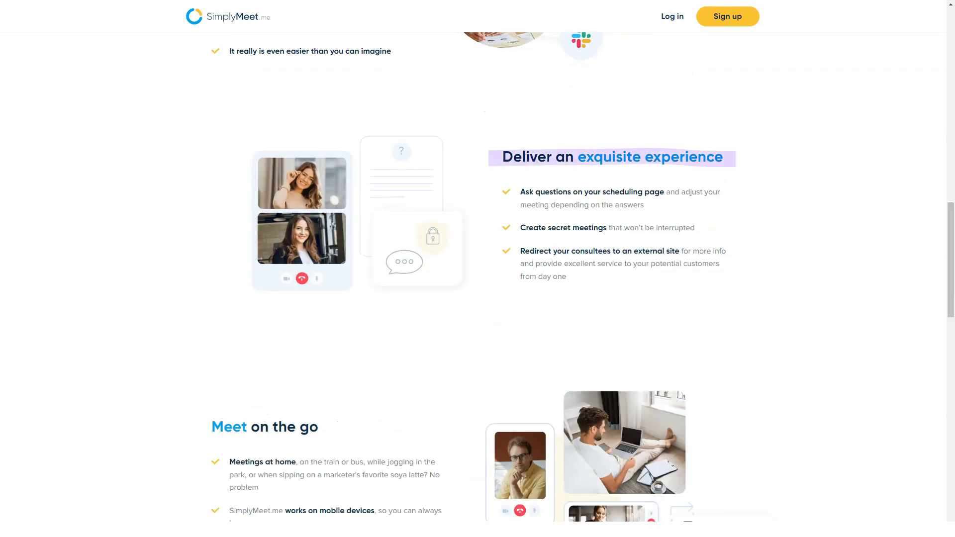
scroll(477, 299, "down", 4)
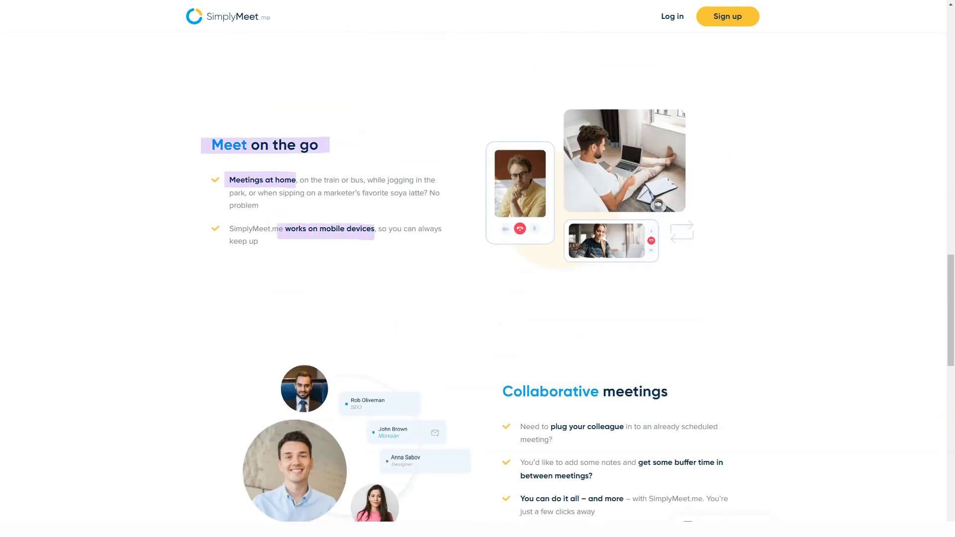
scroll(477, 299, "down", 5)
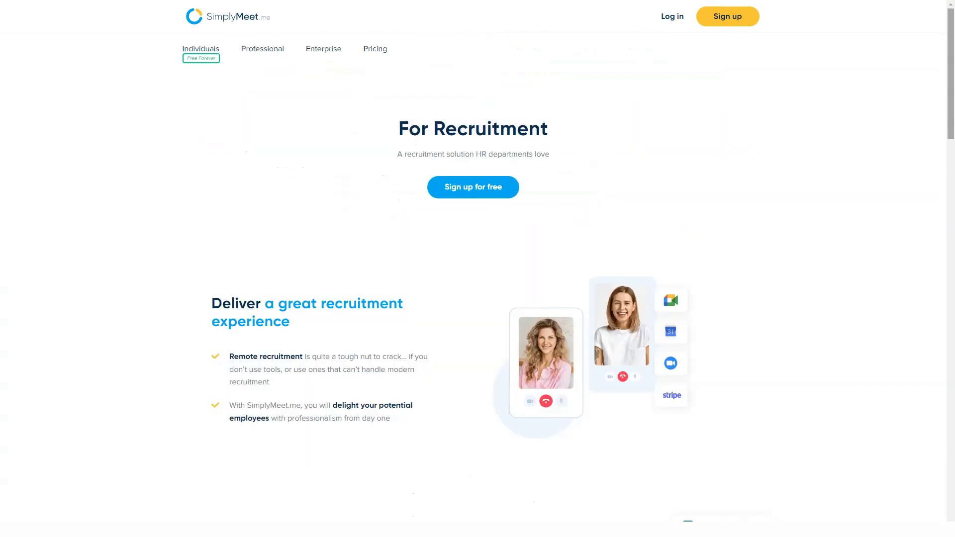
scroll(477, 298, "down", 3)
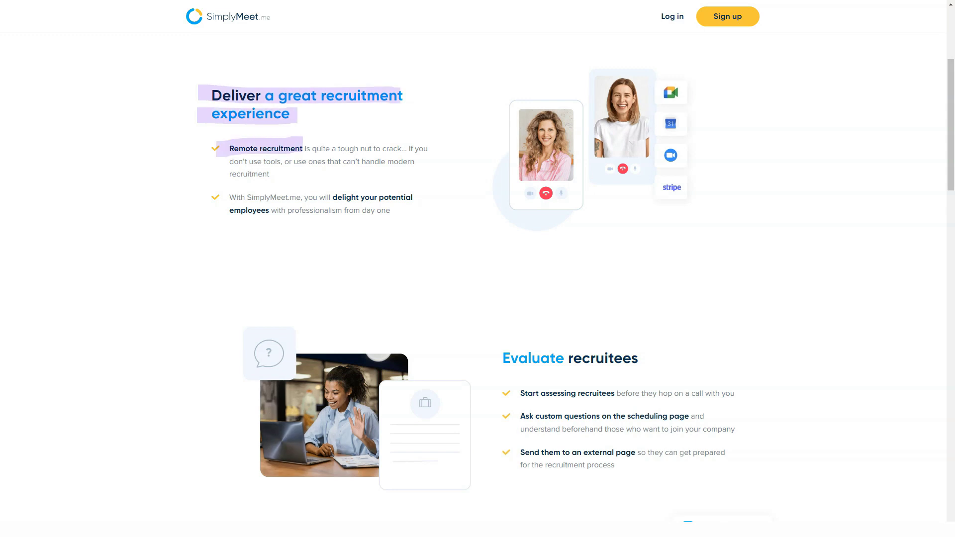
scroll(478, 298, "down", 3)
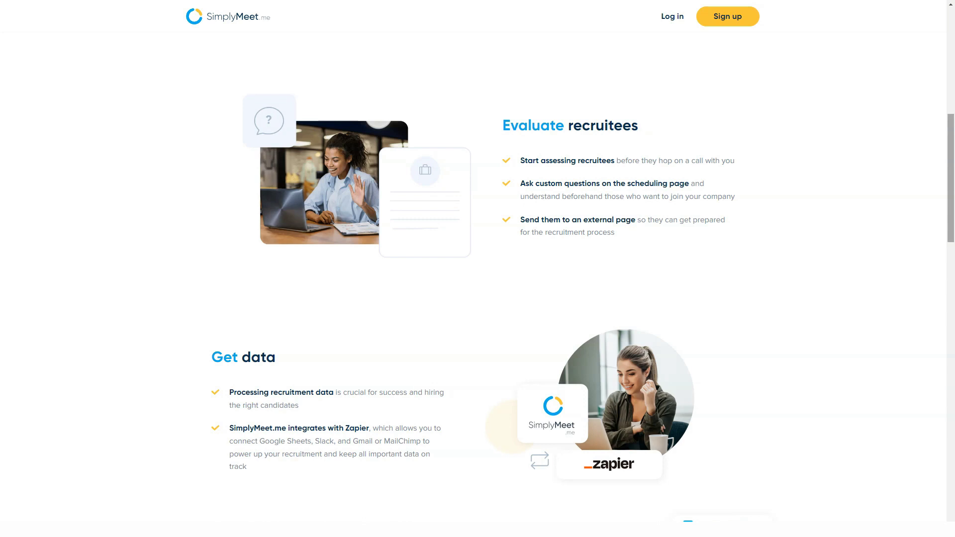
scroll(478, 299, "down", 3)
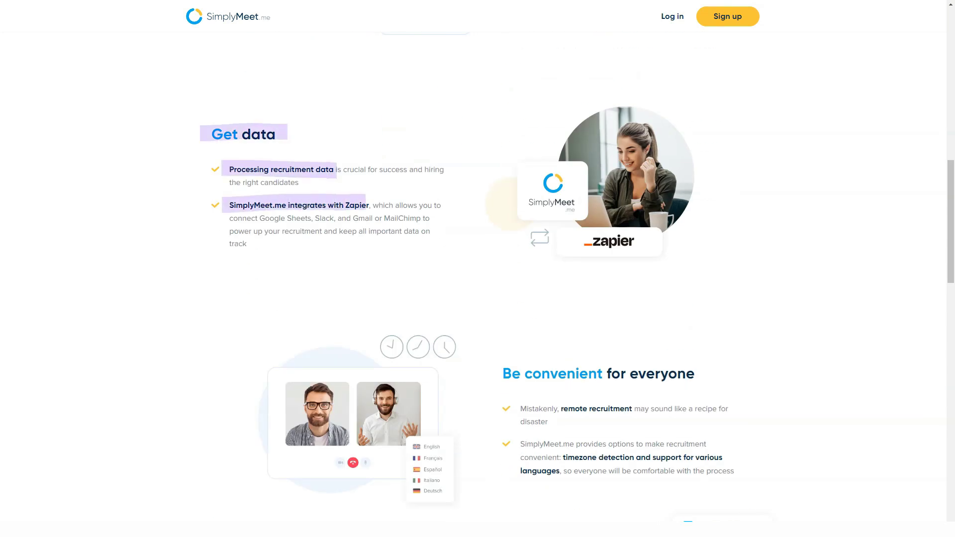
scroll(478, 299, "down", 3)
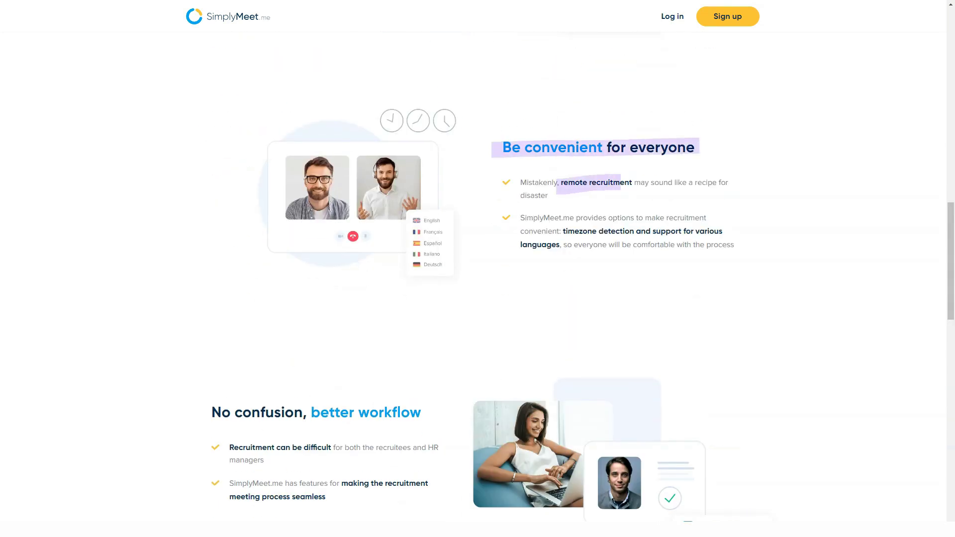
scroll(478, 298, "down", 3)
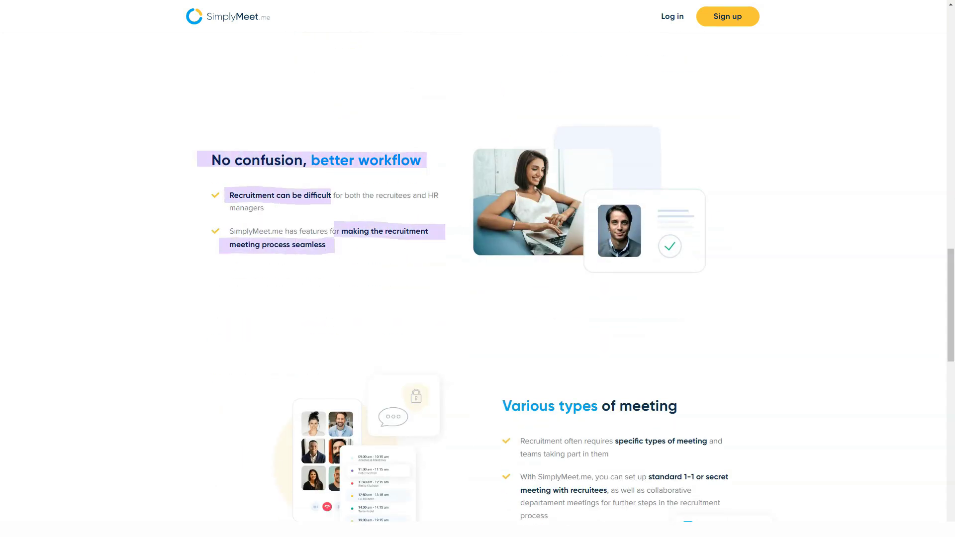
scroll(477, 299, "down", 3)
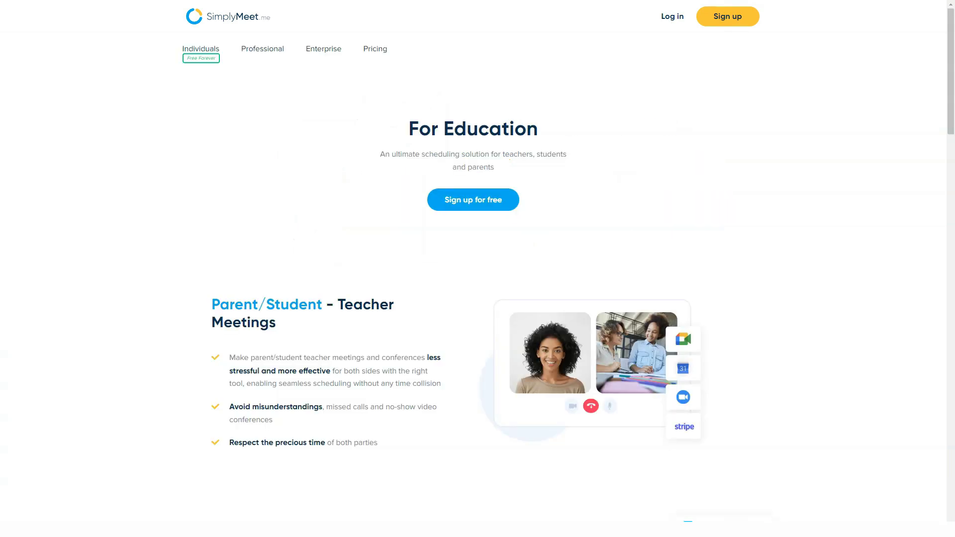
scroll(478, 299, "down", 3)
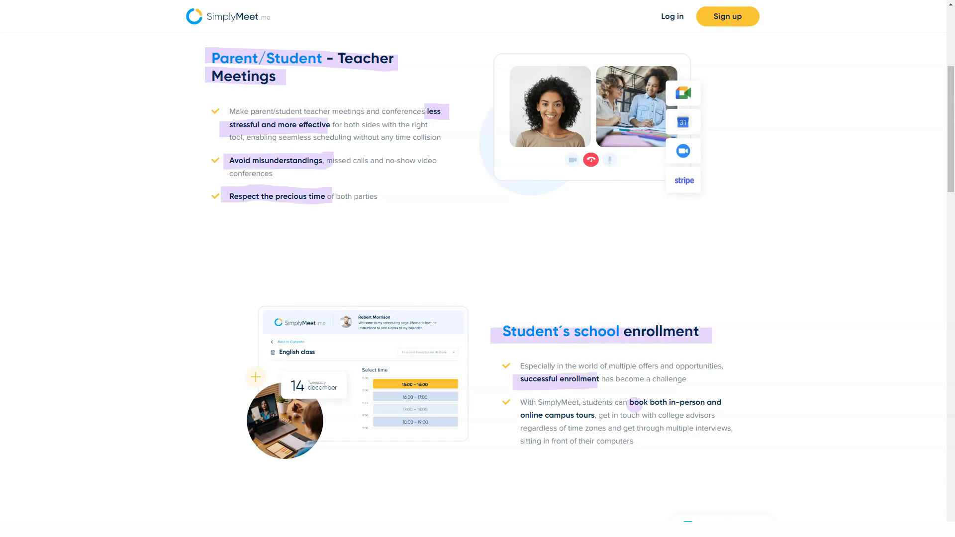
scroll(477, 298, "down", 5)
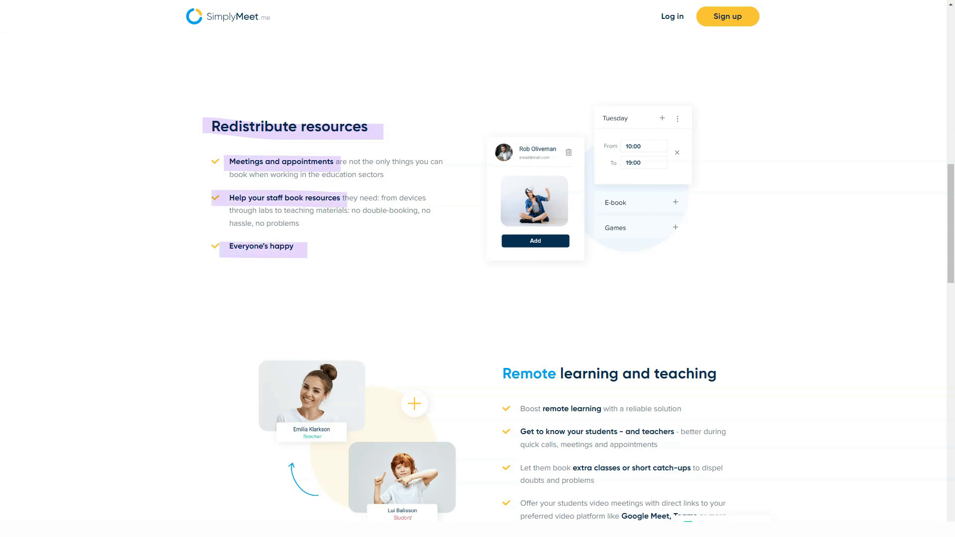
scroll(478, 298, "down", 3)
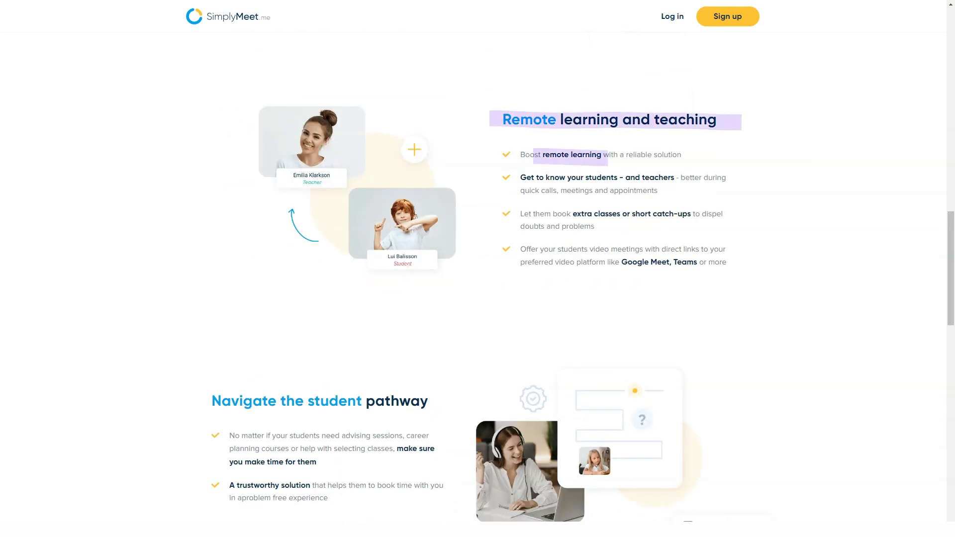
scroll(478, 299, "down", 3)
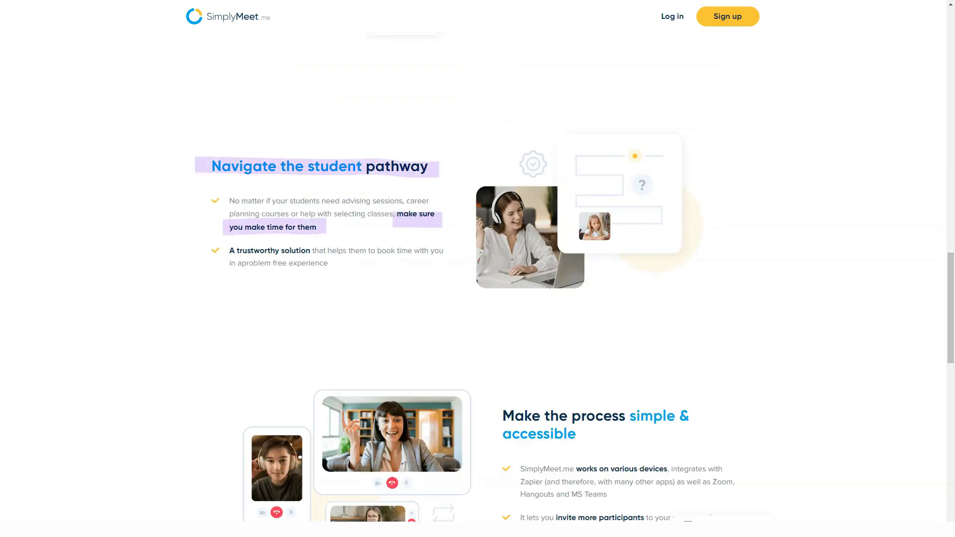
scroll(478, 298, "up", 1)
scroll(478, 298, "down", 3)
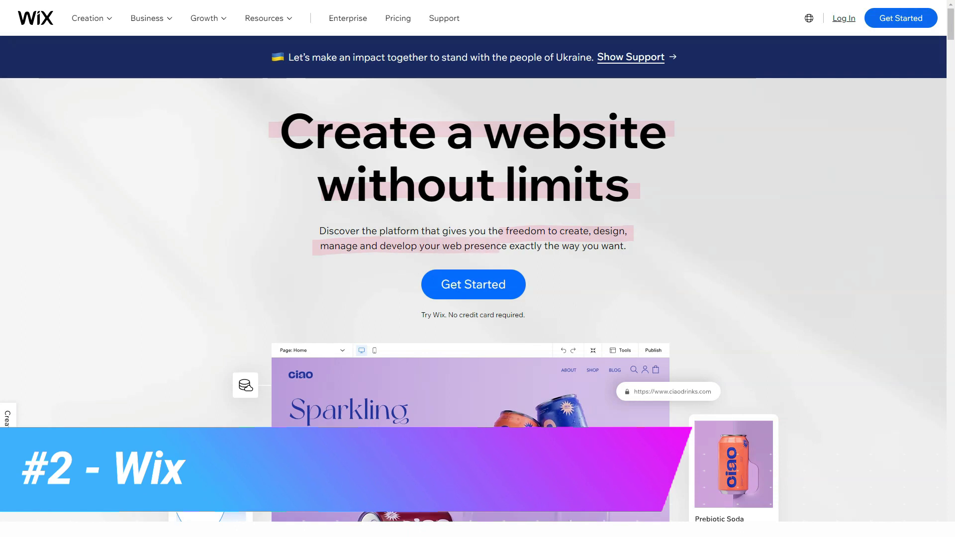
scroll(477, 299, "down", 10)
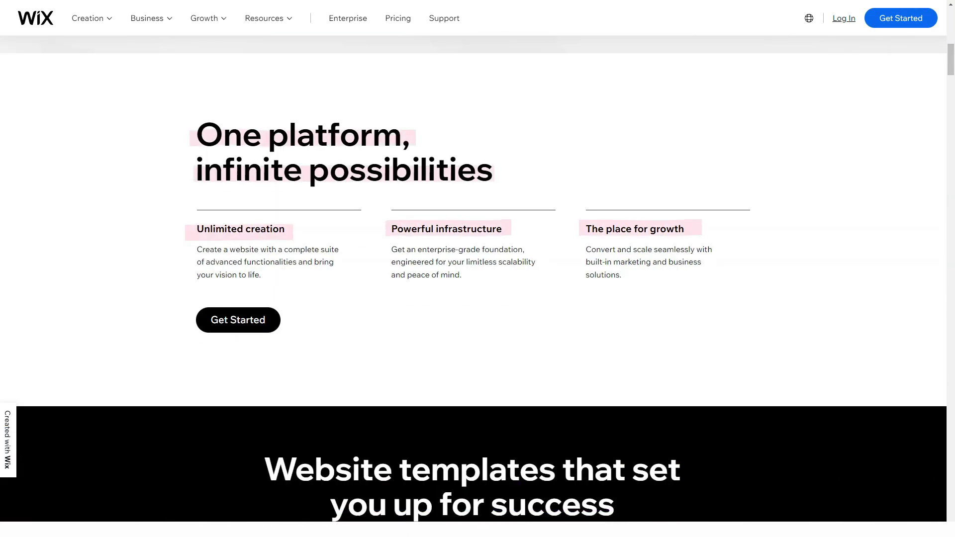
scroll(478, 299, "down", 5)
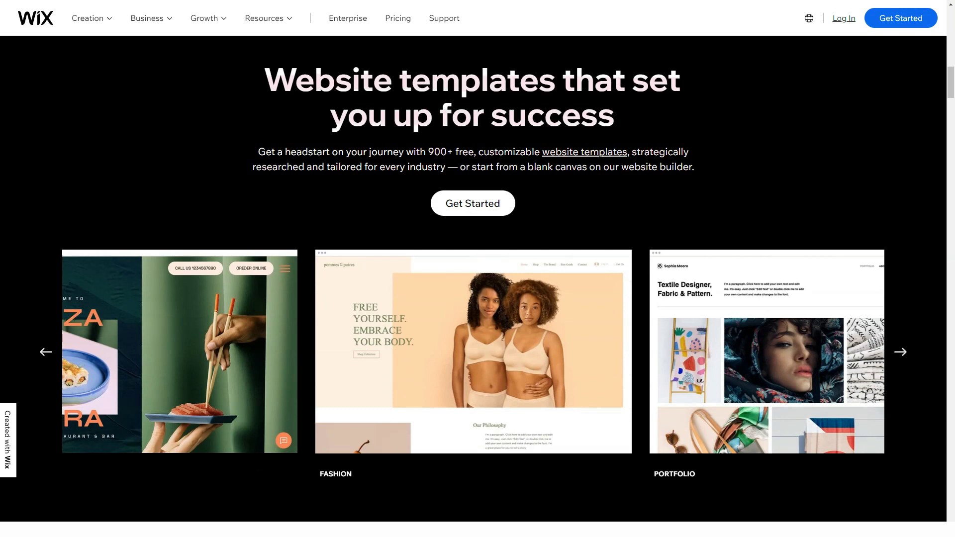
scroll(478, 299, "down", 5)
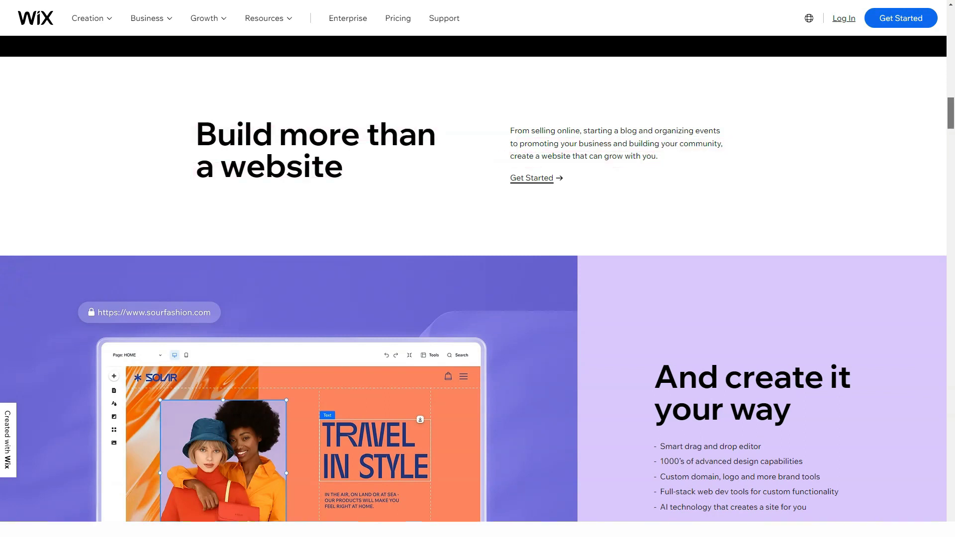
scroll(478, 298, "down", 3)
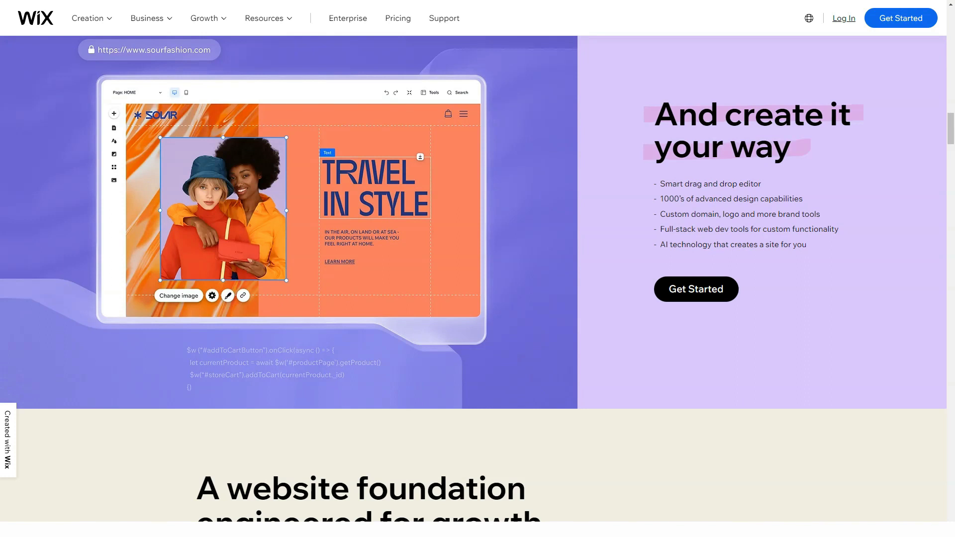
scroll(478, 299, "down", 5)
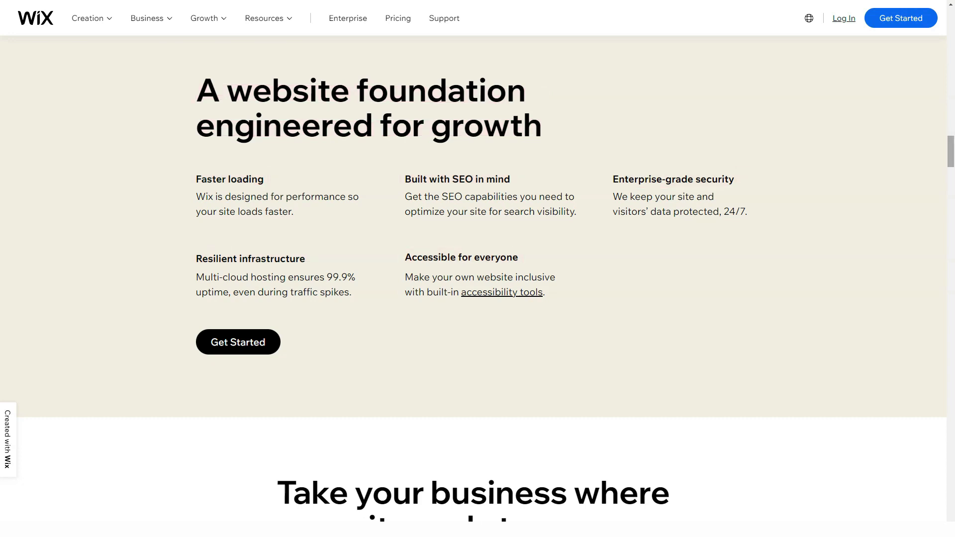
scroll(478, 299, "down", 5)
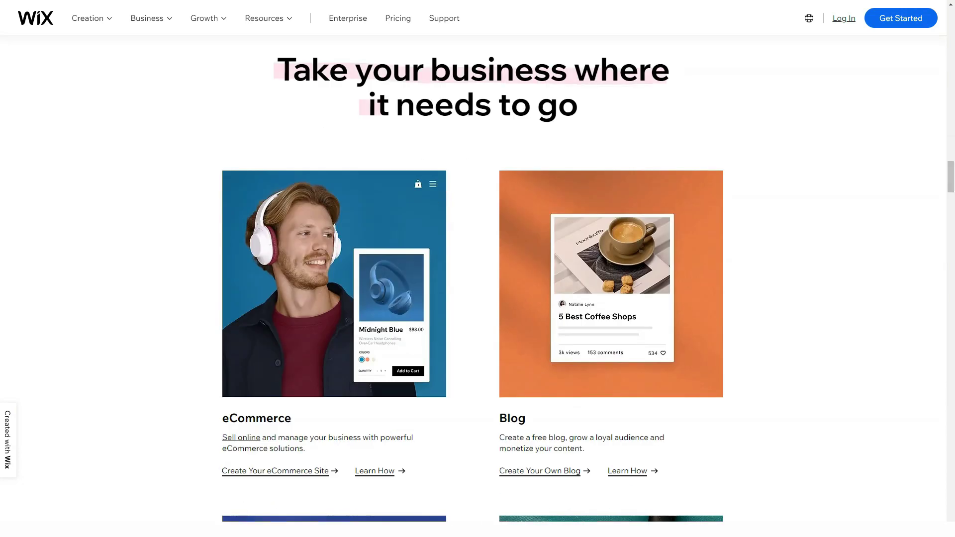
scroll(478, 298, "down", 3)
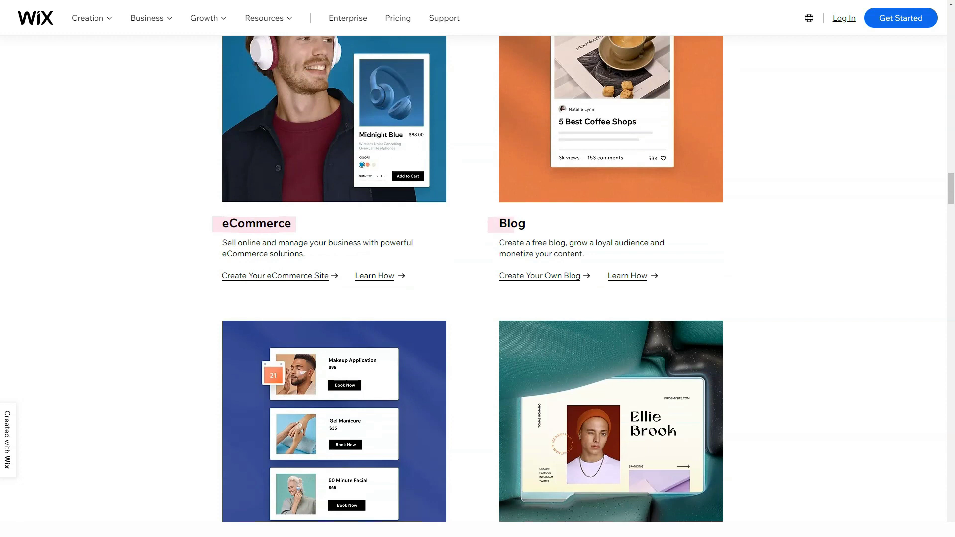
scroll(478, 298, "down", 4)
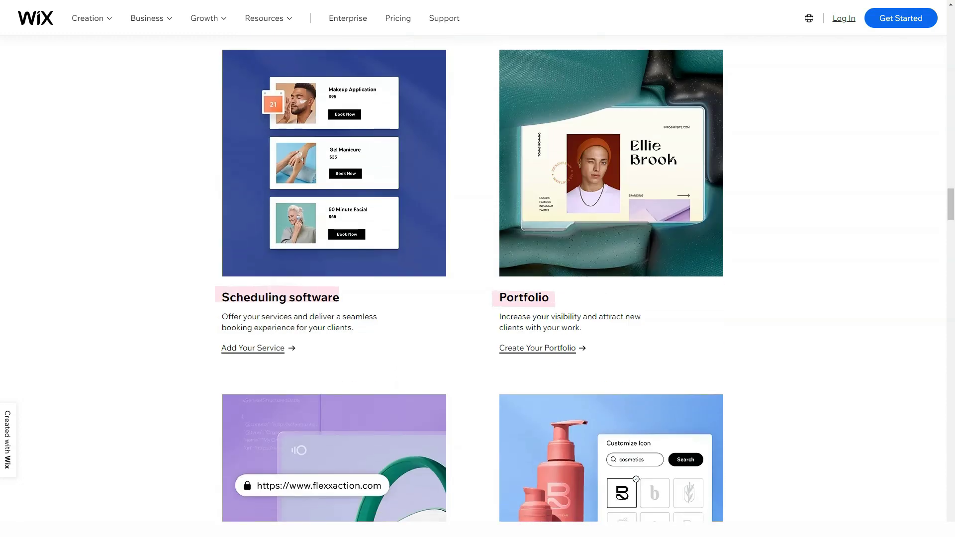
scroll(477, 298, "down", 5)
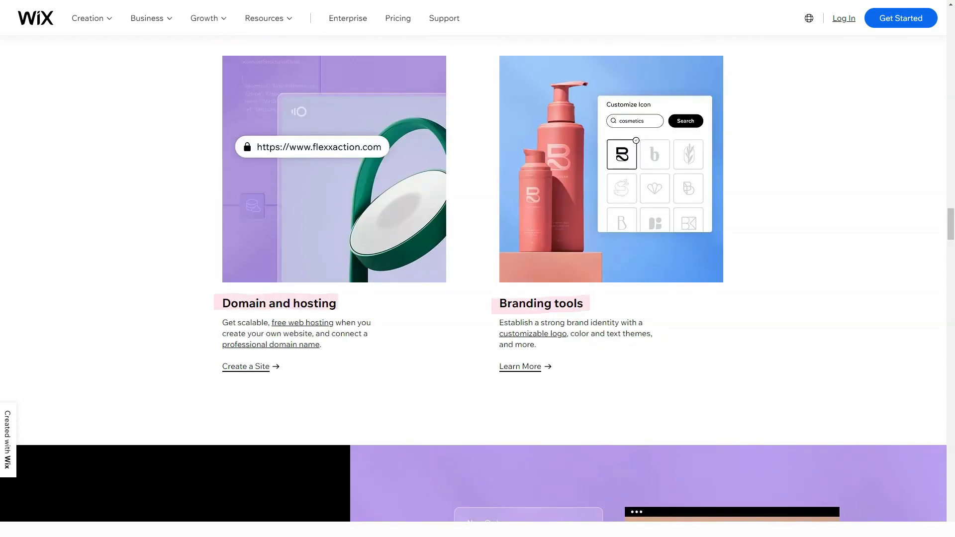
scroll(478, 298, "down", 6)
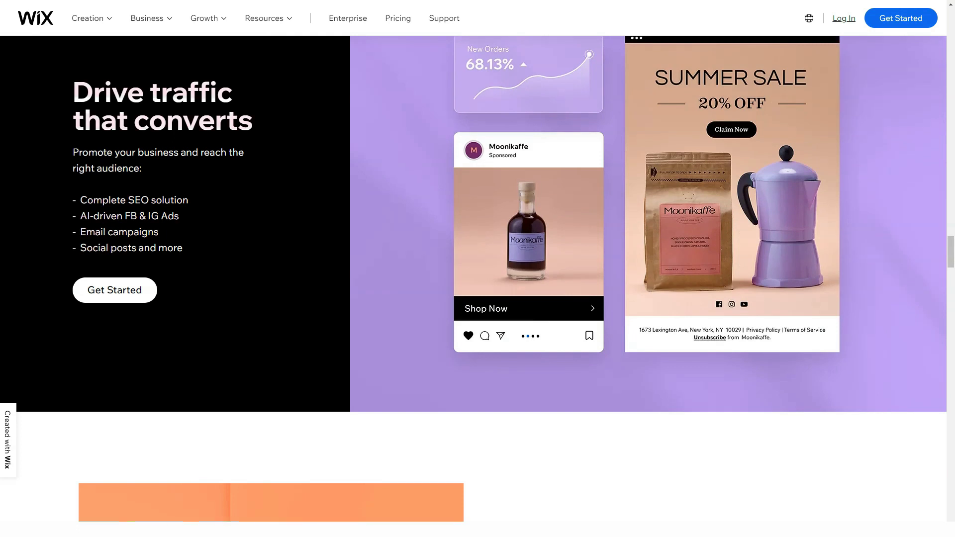
scroll(478, 298, "down", 6)
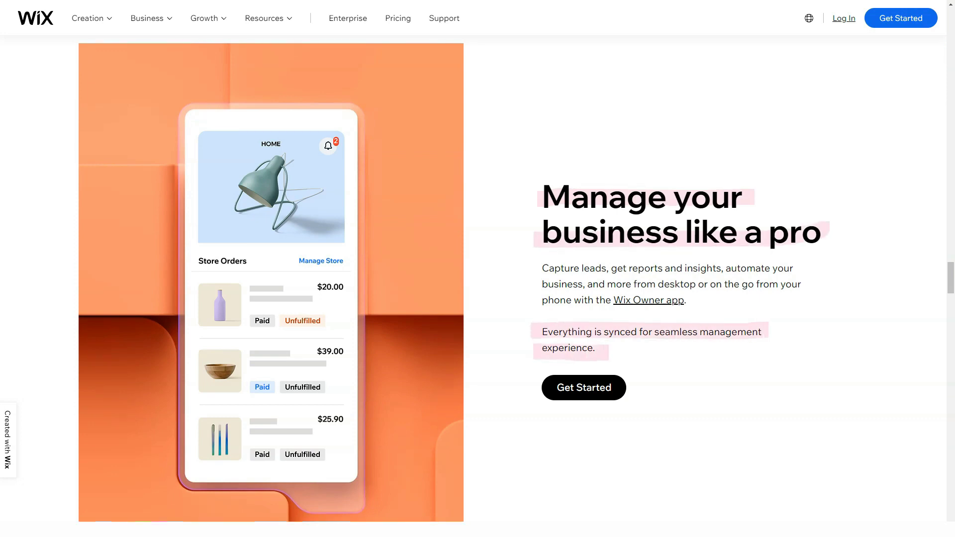
scroll(478, 299, "down", 5)
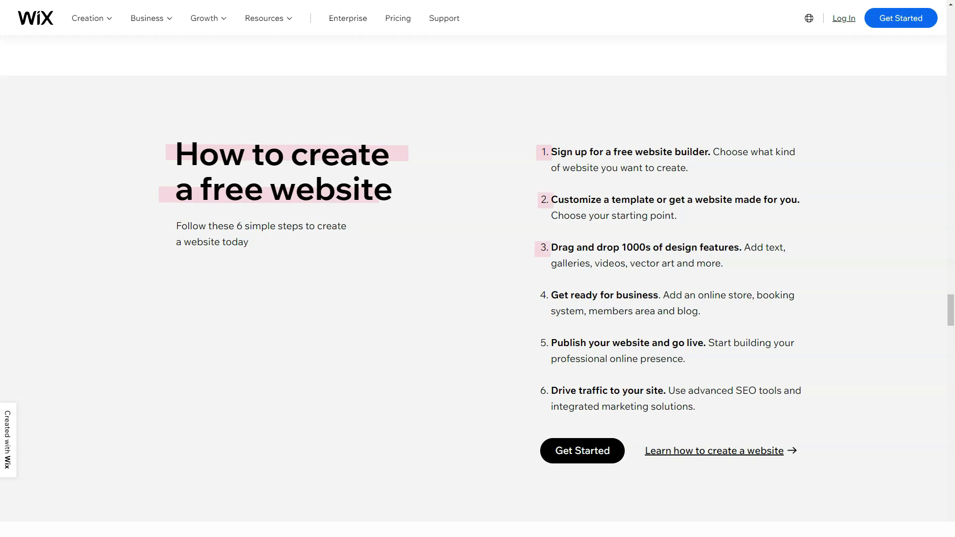
scroll(478, 299, "down", 5)
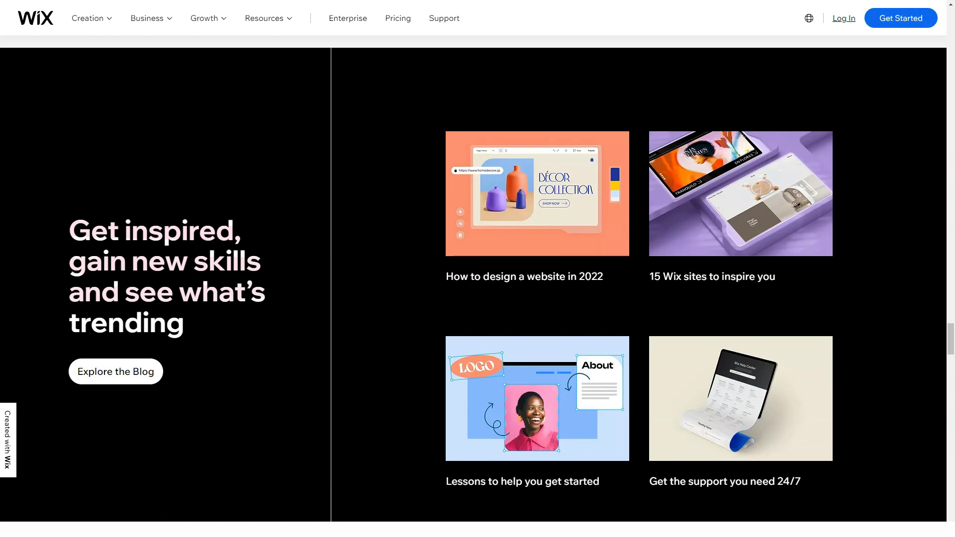
scroll(478, 290, "down", 5)
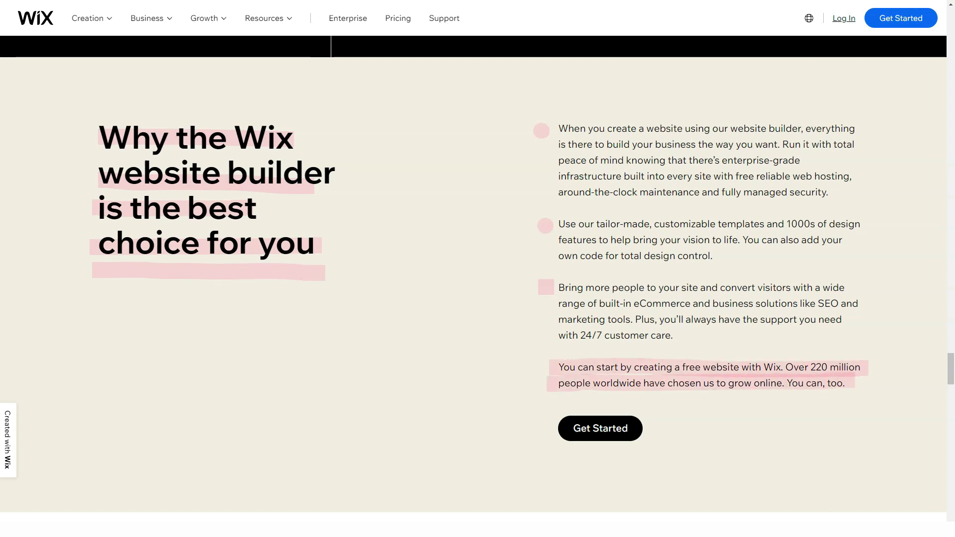
scroll(478, 274, "down", 5)
scroll(478, 298, "down", 10)
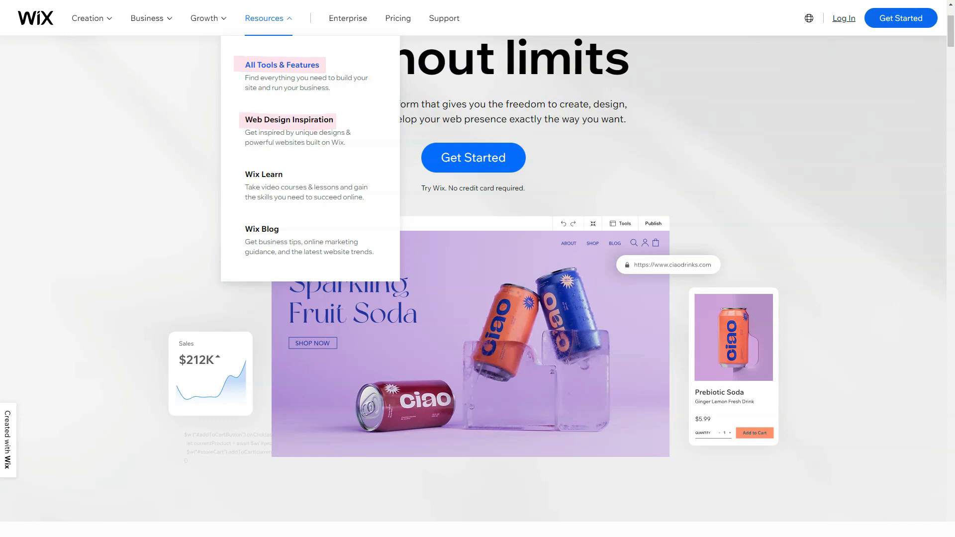
Go to Wix's All Tools & Features page from the Resources menu
left_click(282, 64)
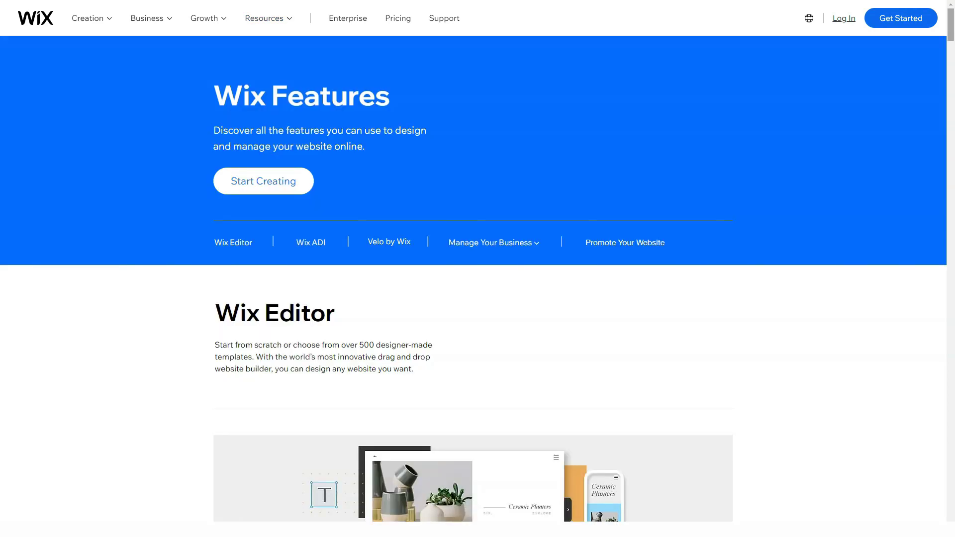
scroll(478, 298, "down", 5)
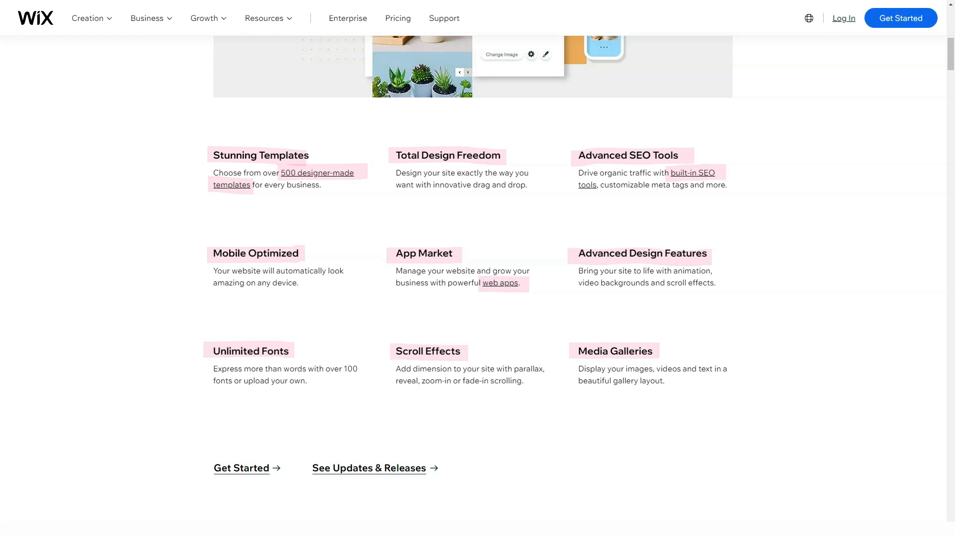
scroll(478, 298, "down", 5)
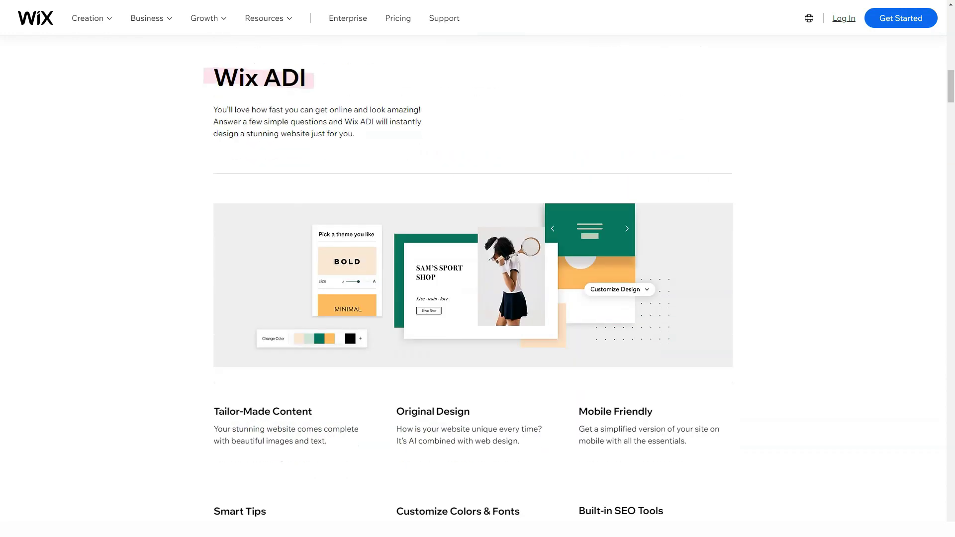
scroll(478, 298, "down", 4)
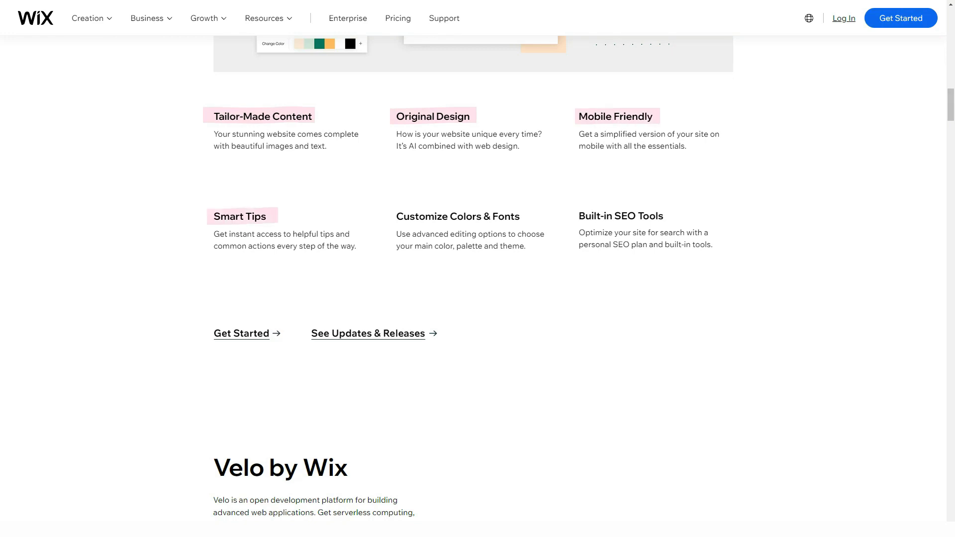
scroll(477, 298, "down", 5)
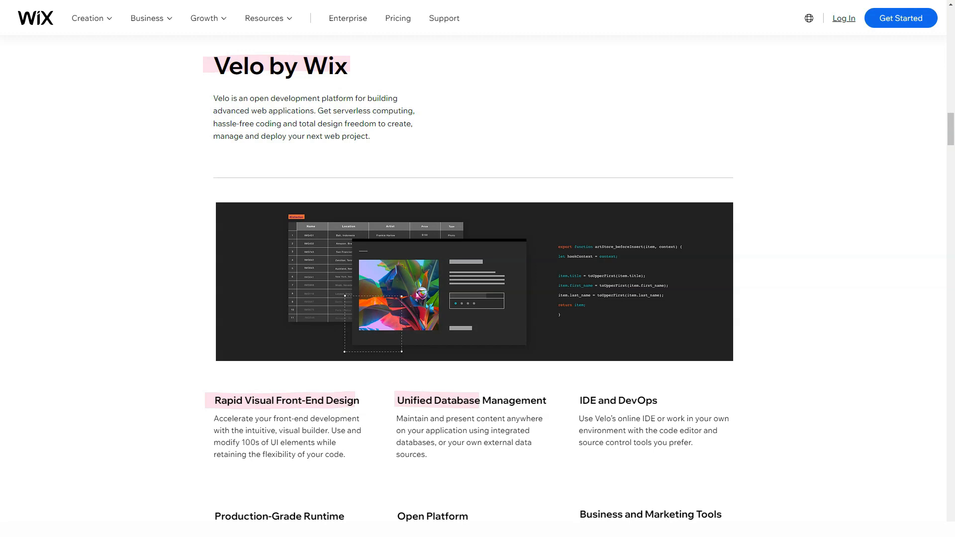
scroll(478, 298, "down", 4)
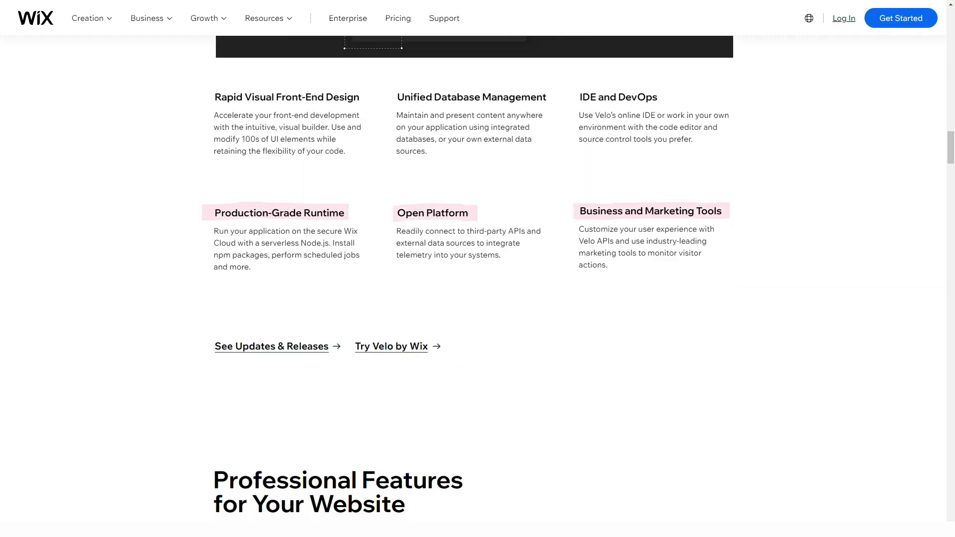
scroll(477, 298, "down", 5)
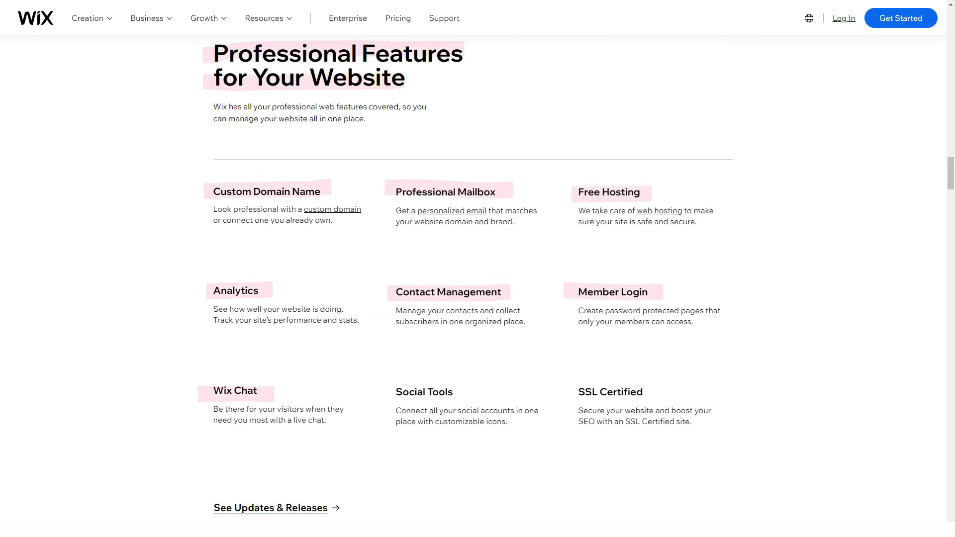
scroll(478, 298, "down", 1)
scroll(477, 299, "down", 5)
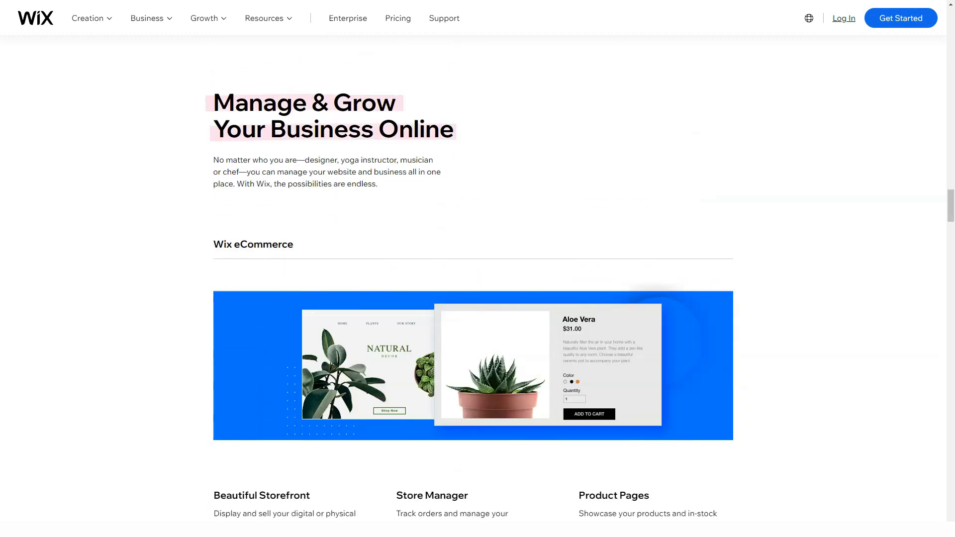
scroll(478, 298, "down", 5)
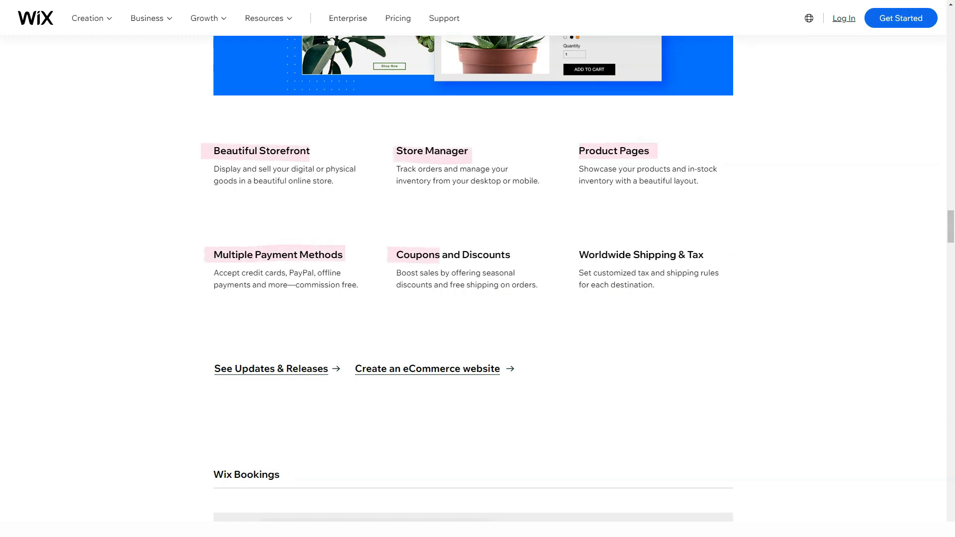
scroll(478, 299, "down", 4)
scroll(478, 299, "down", 3)
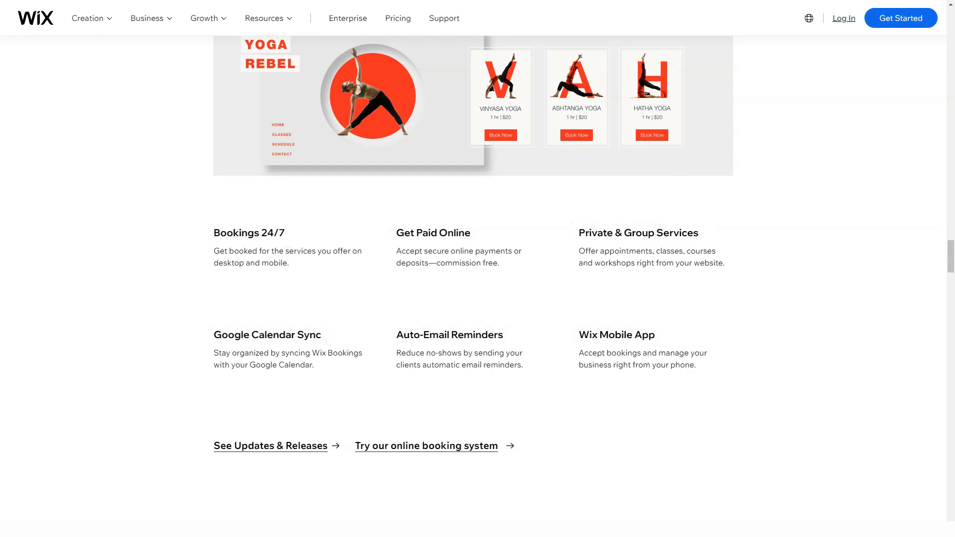
scroll(478, 299, "down", 6)
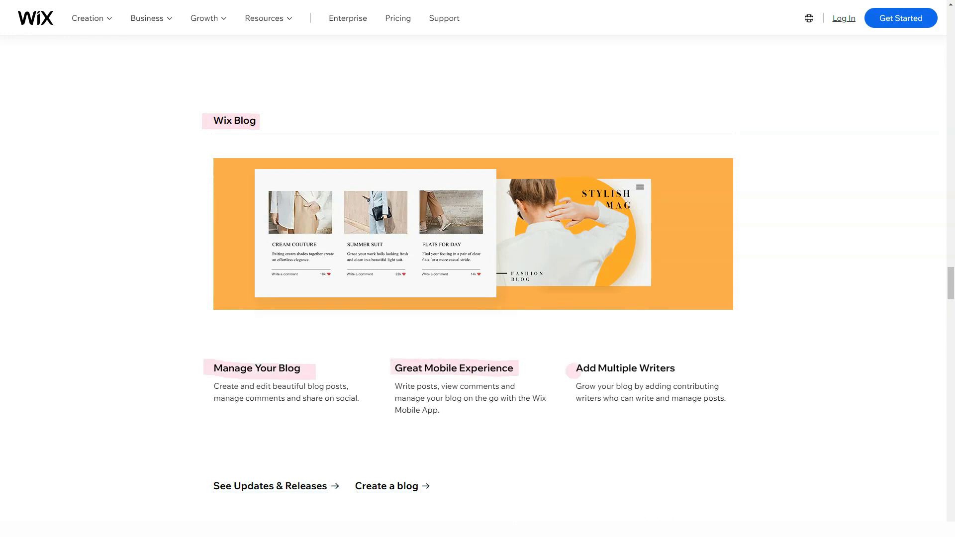
scroll(478, 299, "down", 6)
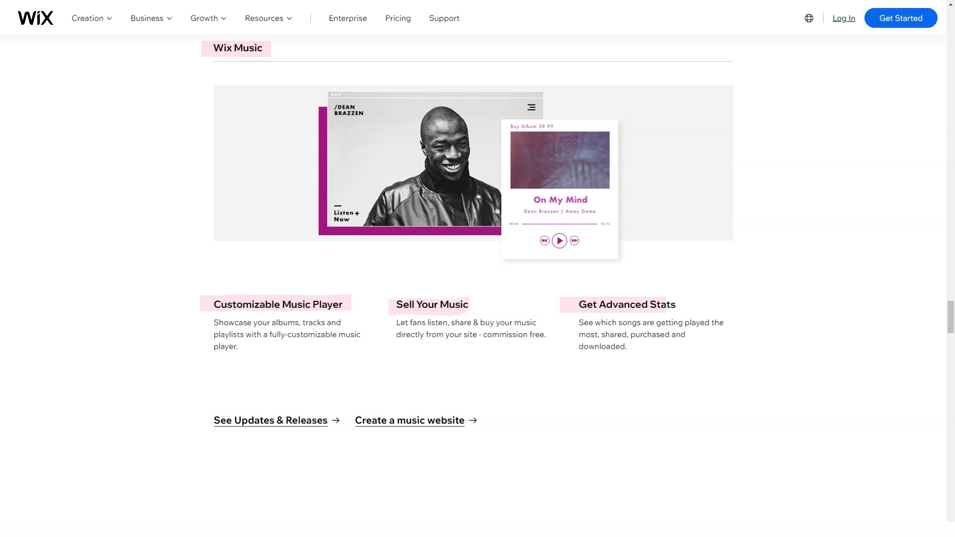
scroll(478, 298, "down", 5)
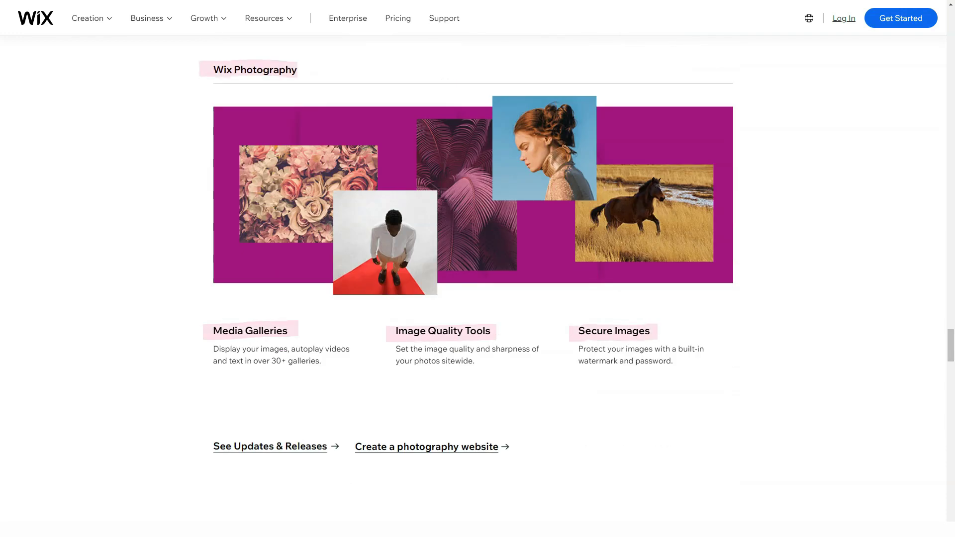
scroll(478, 298, "down", 5)
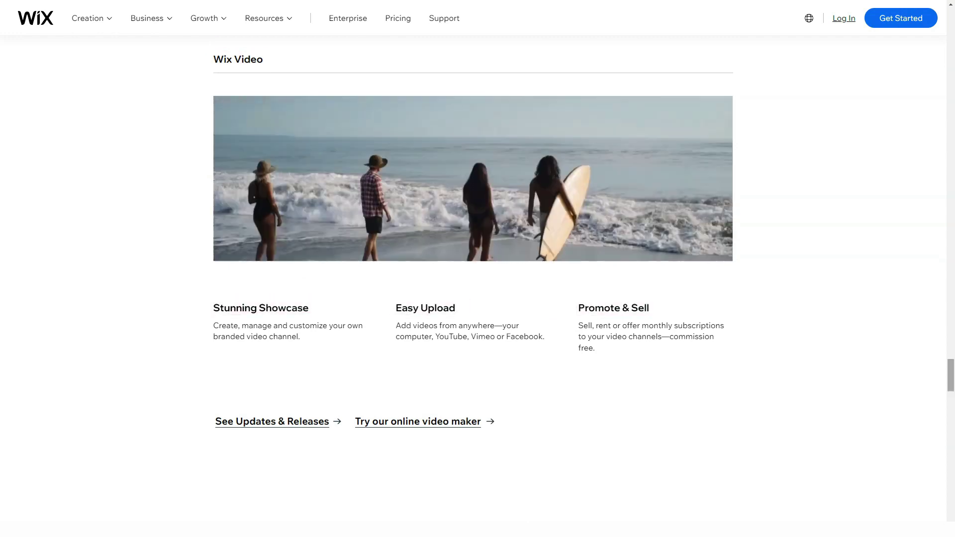
scroll(478, 298, "down", 5)
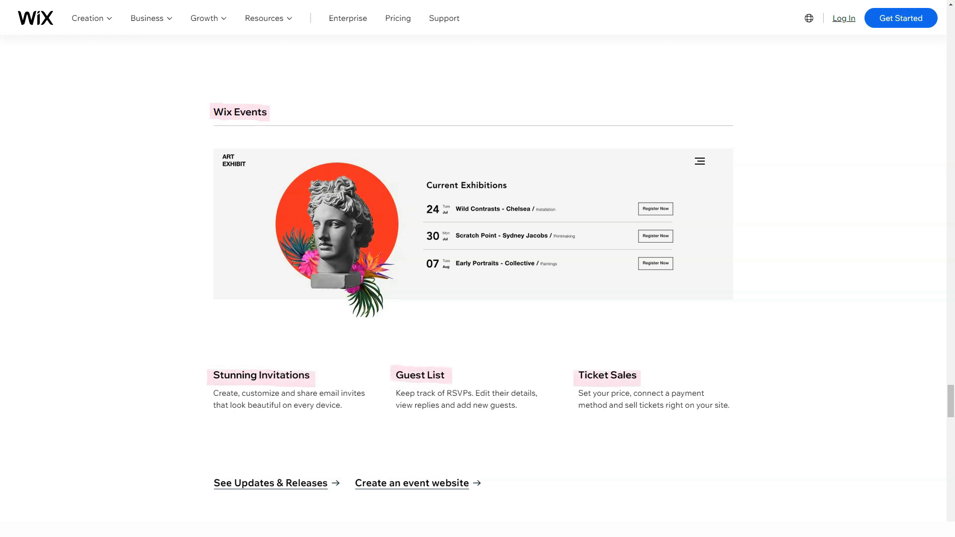
scroll(477, 298, "down", 2)
scroll(477, 298, "down", 4)
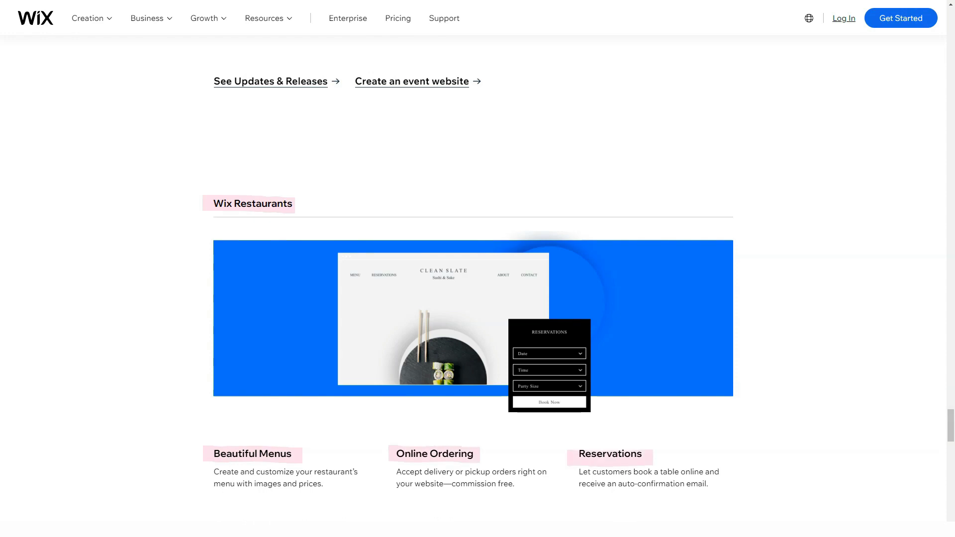
scroll(477, 299, "down", 5)
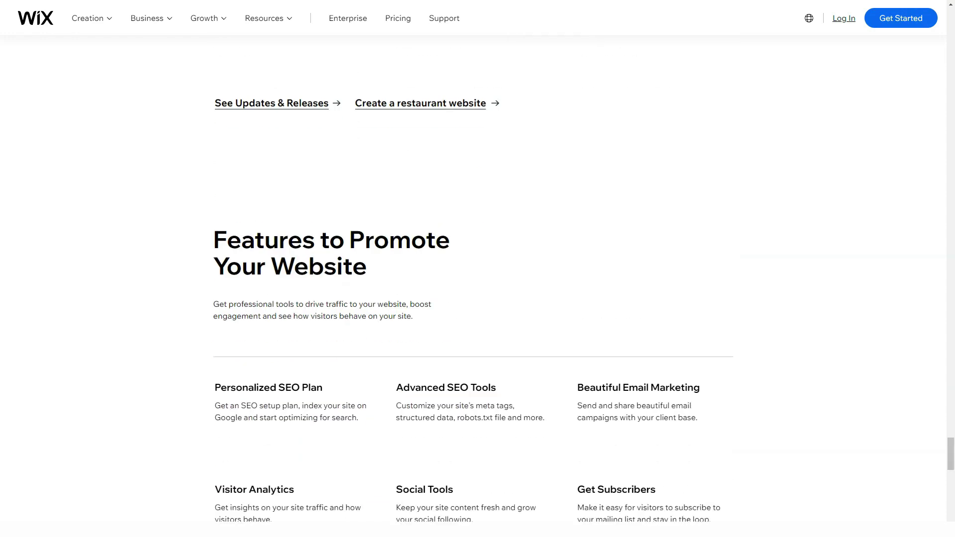
scroll(477, 298, "down", 3)
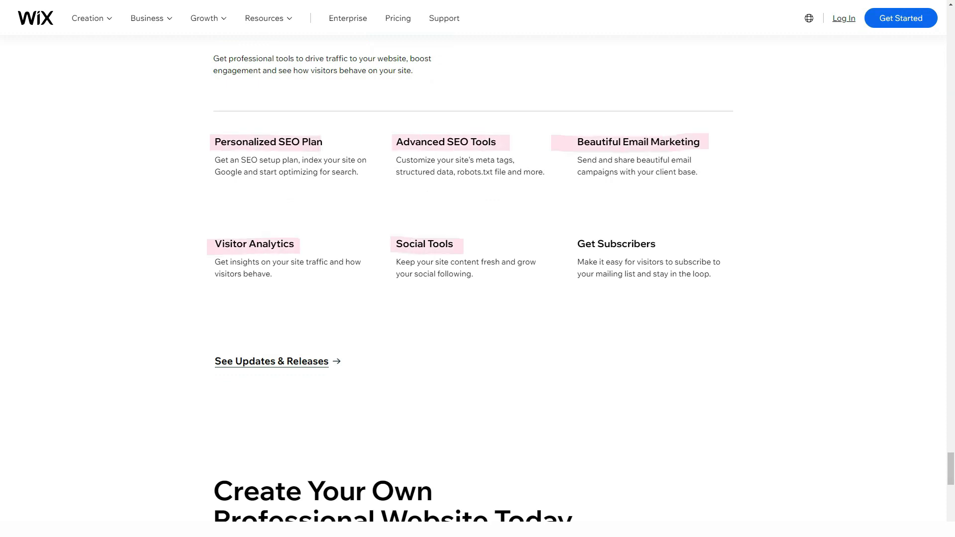
scroll(478, 298, "down", 5)
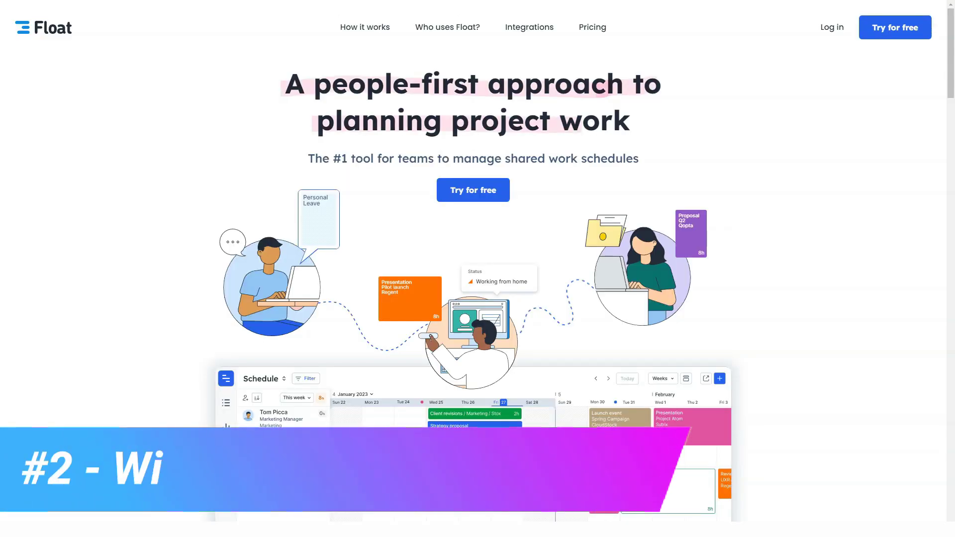
scroll(478, 299, "down", 5)
scroll(478, 299, "down", 5)
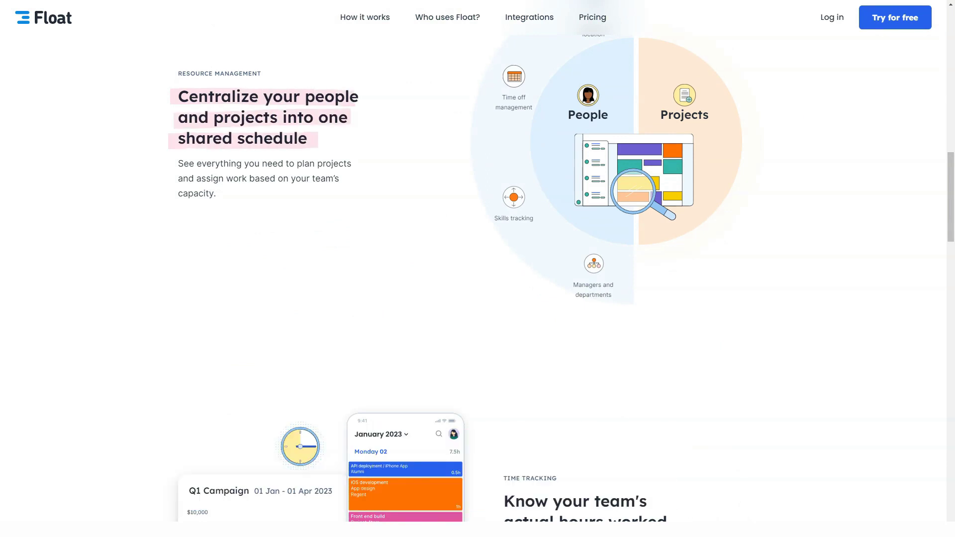
scroll(478, 299, "down", 5)
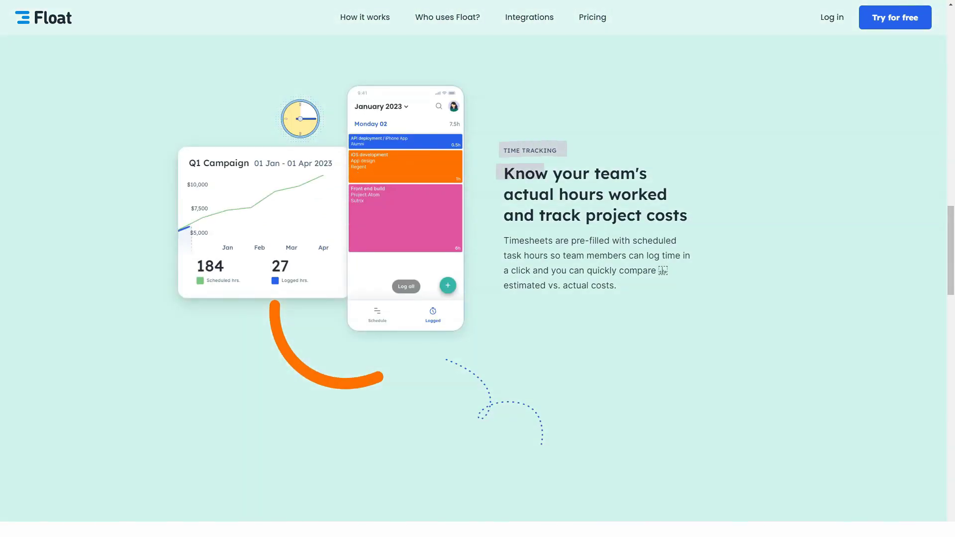
scroll(477, 299, "down", 5)
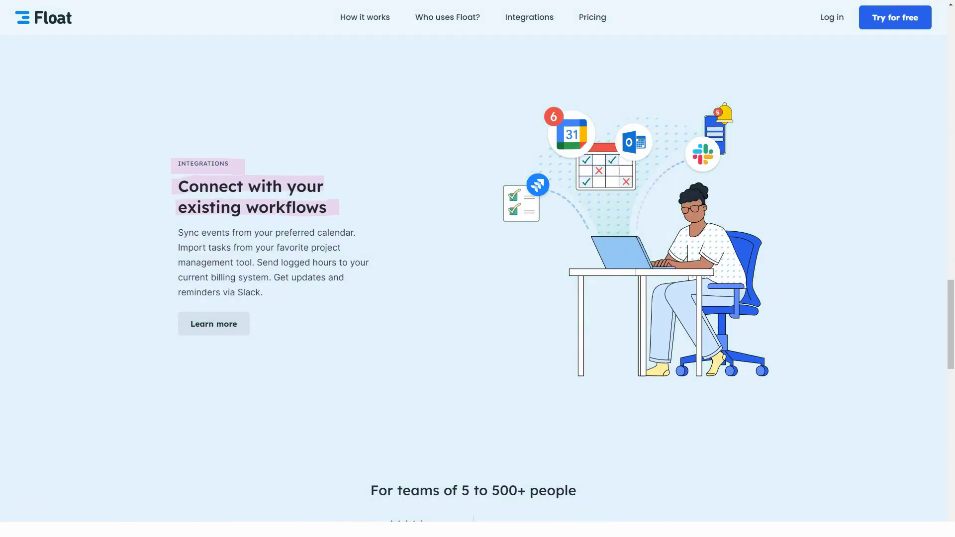
scroll(478, 299, "down", 4)
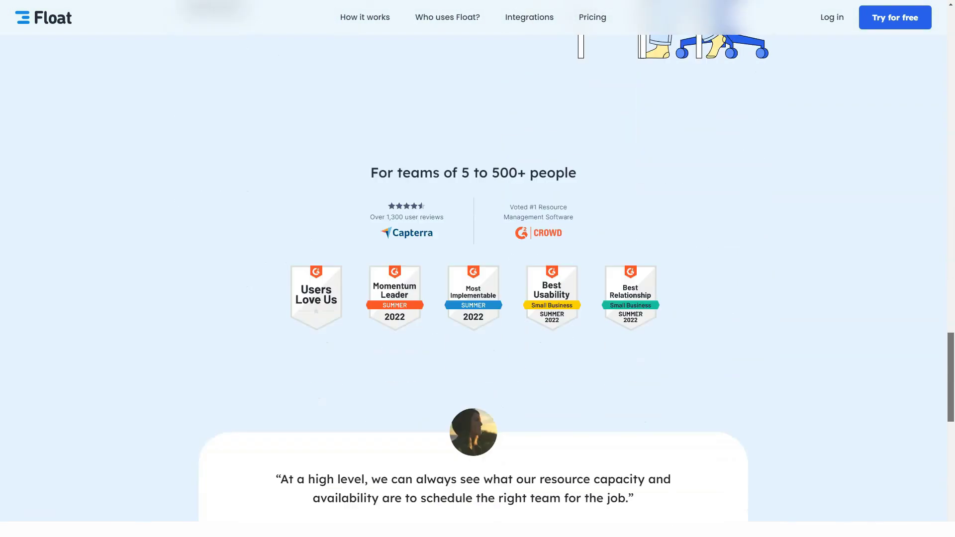
scroll(478, 298, "down", 5)
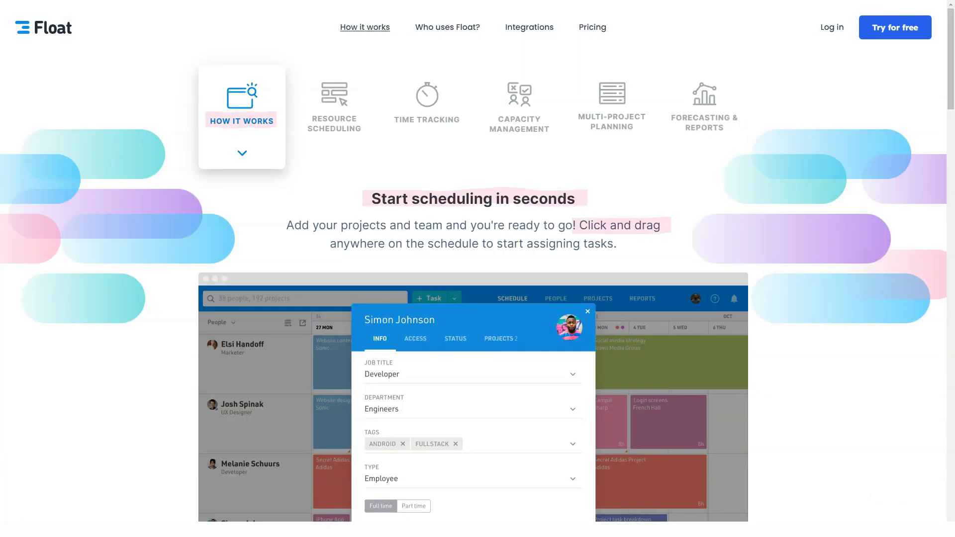
scroll(478, 298, "down", 8)
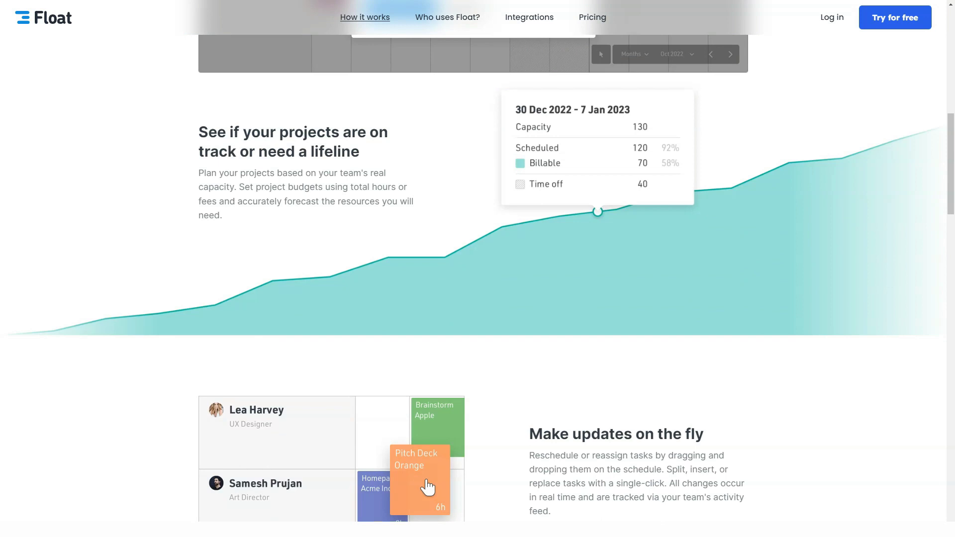
scroll(478, 299, "down", 5)
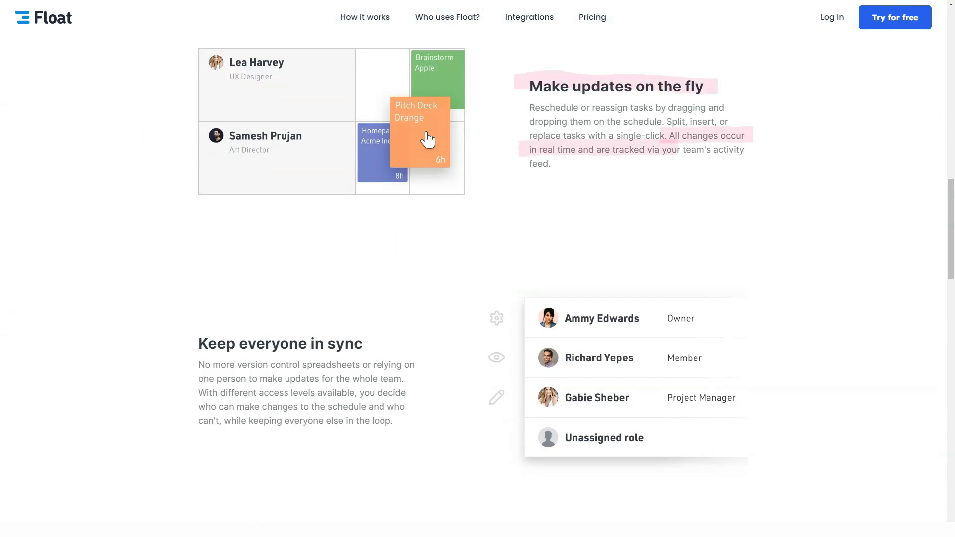
scroll(477, 299, "down", 3)
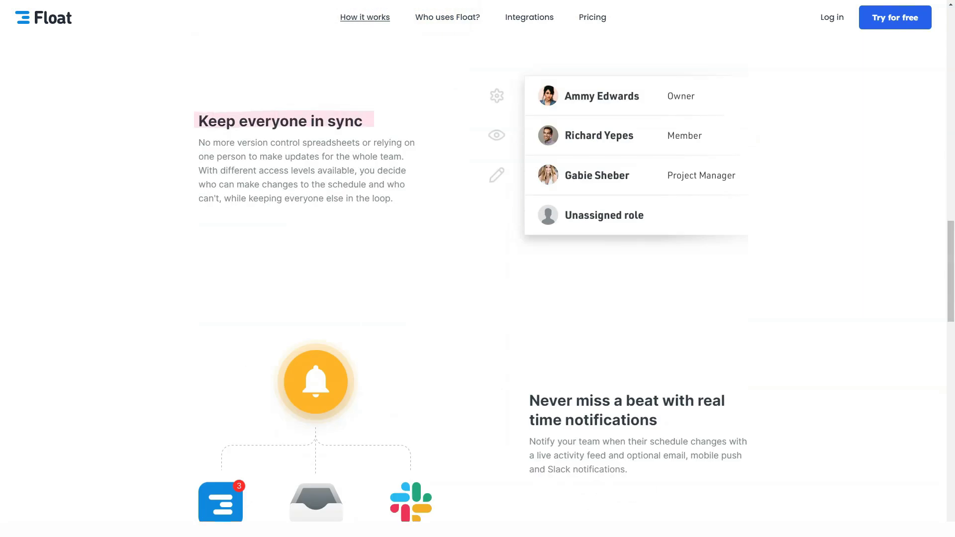
scroll(478, 298, "down", 4)
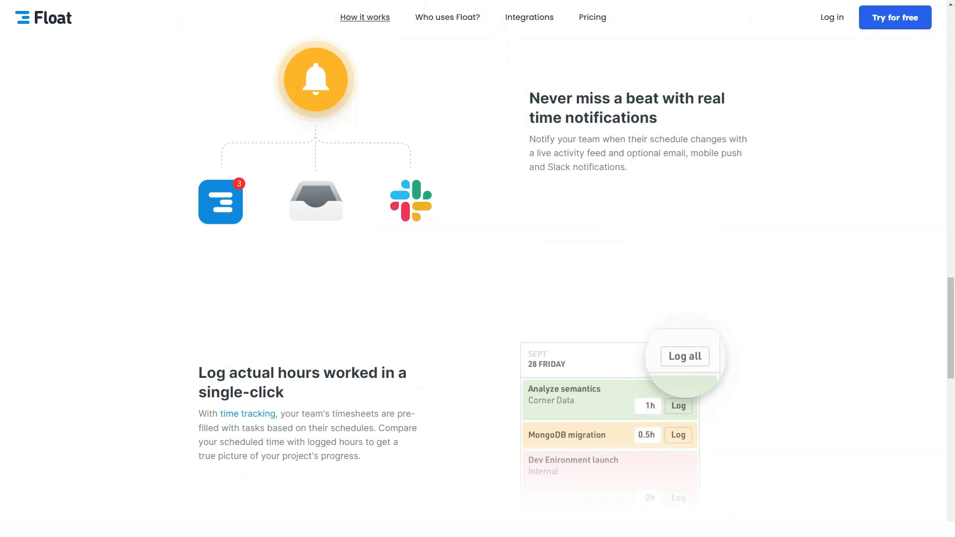
scroll(477, 269, "down", 3)
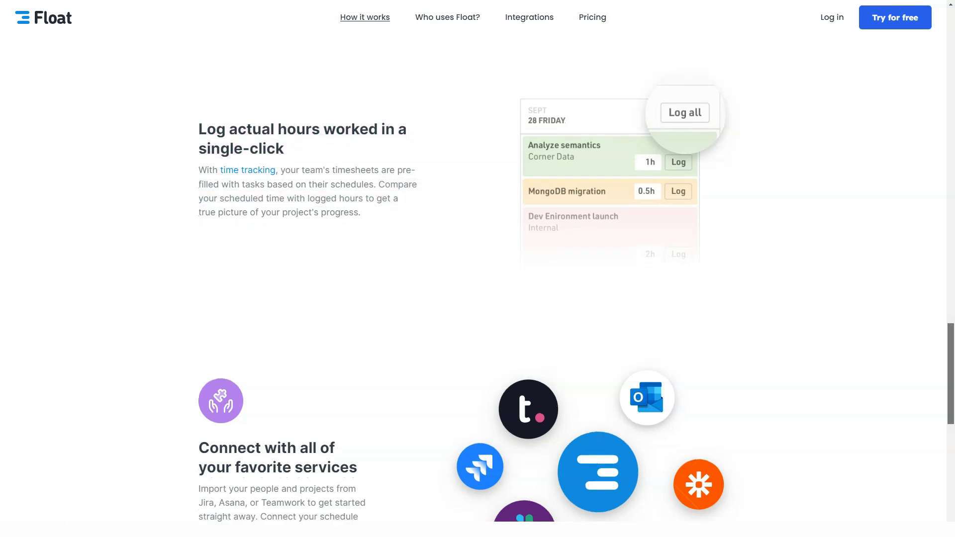
scroll(478, 268, "down", 3)
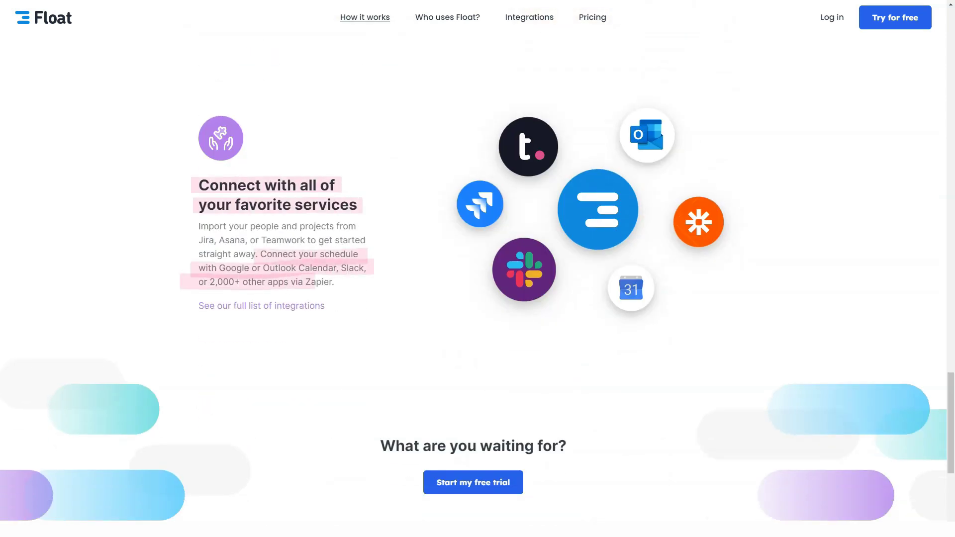
scroll(477, 268, "down", 3)
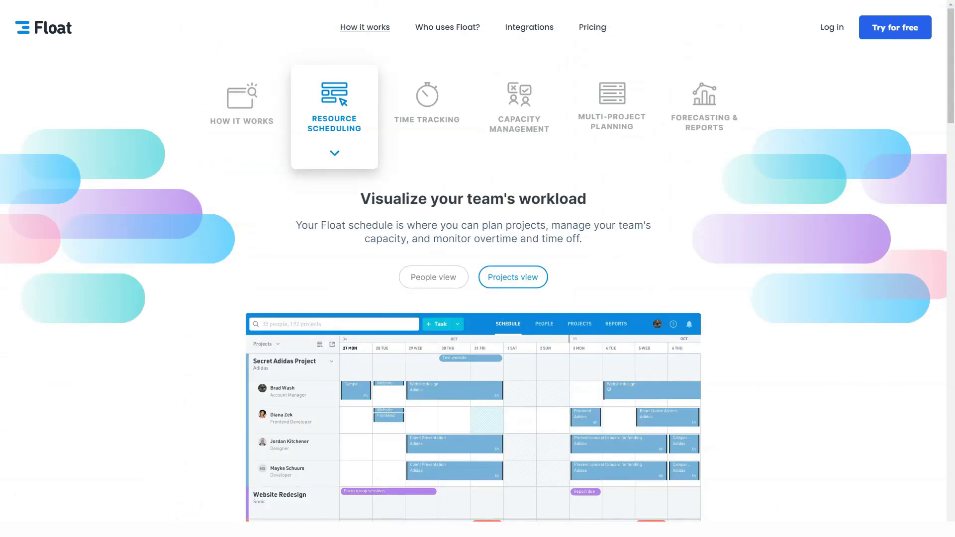
scroll(478, 269, "down", 8)
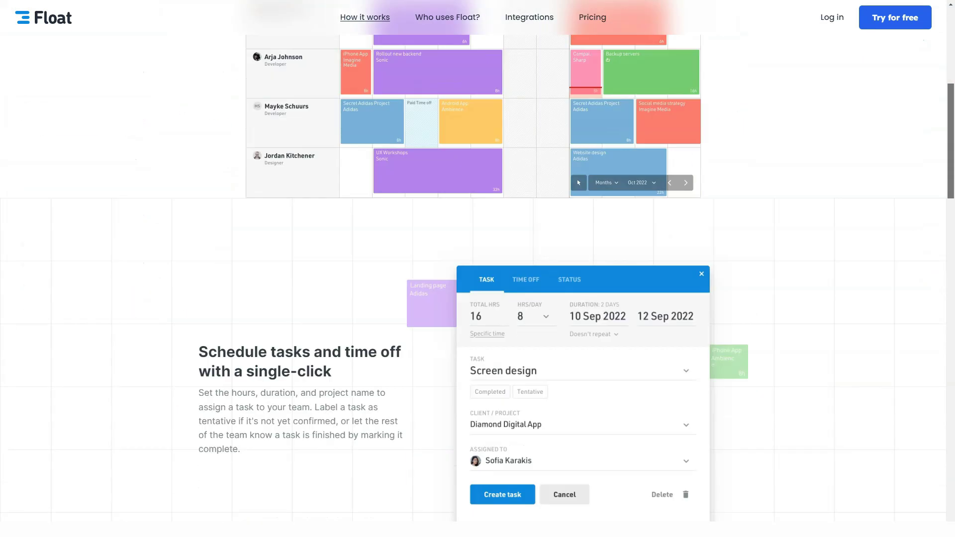
scroll(478, 269, "down", 3)
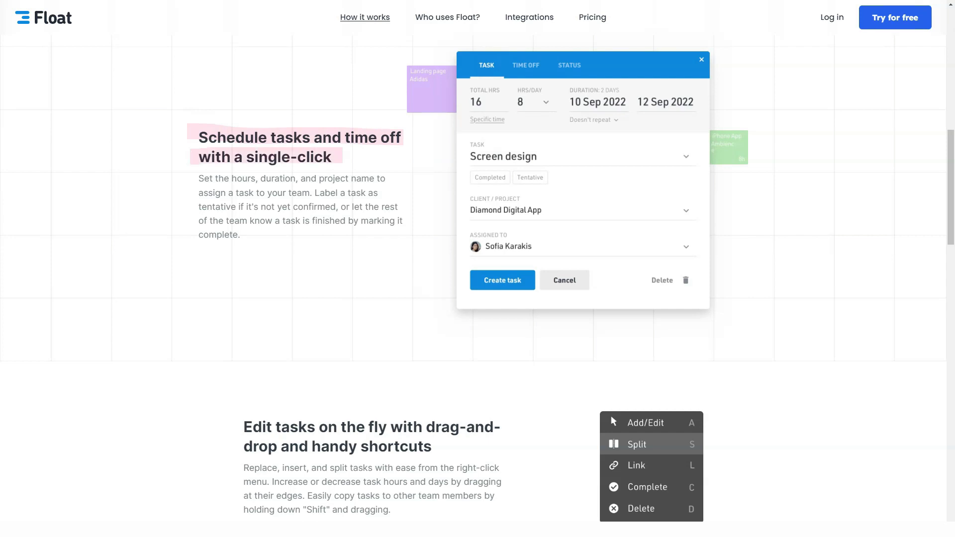
scroll(477, 268, "down", 5)
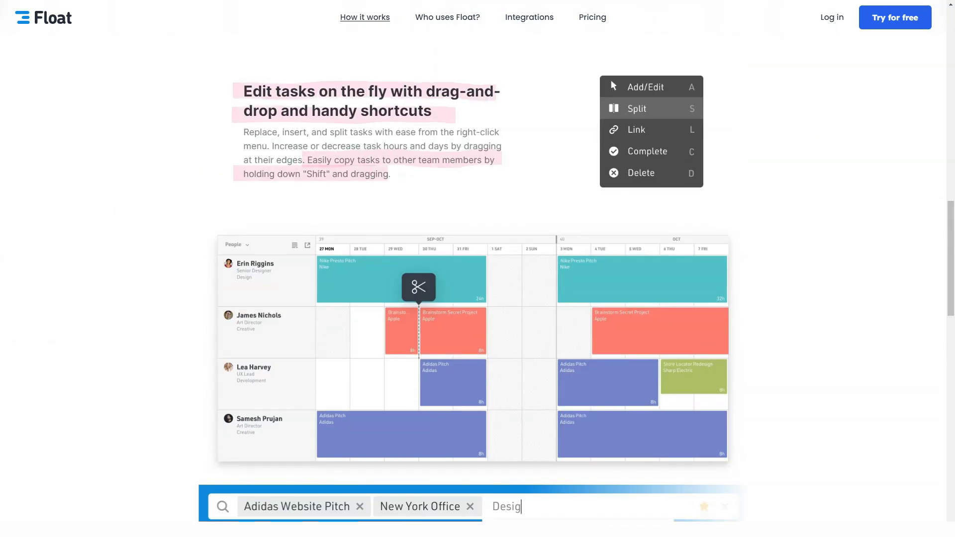
scroll(656, 120, "down", 6)
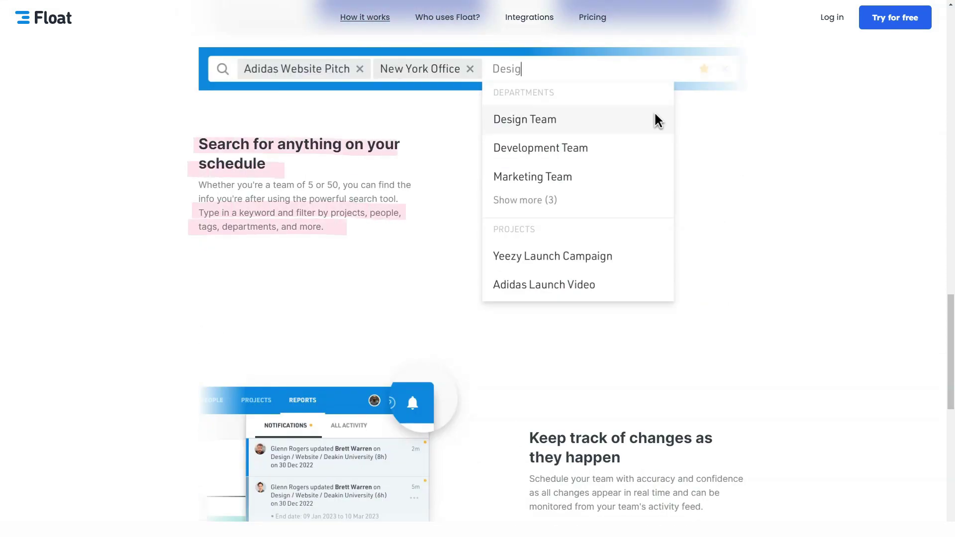
scroll(655, 111, "down", 2)
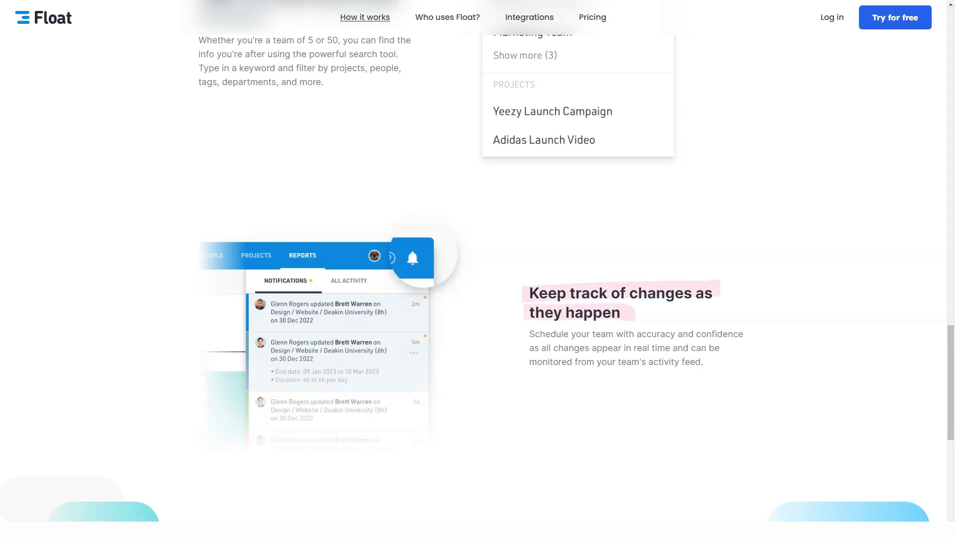
scroll(478, 269, "down", 4)
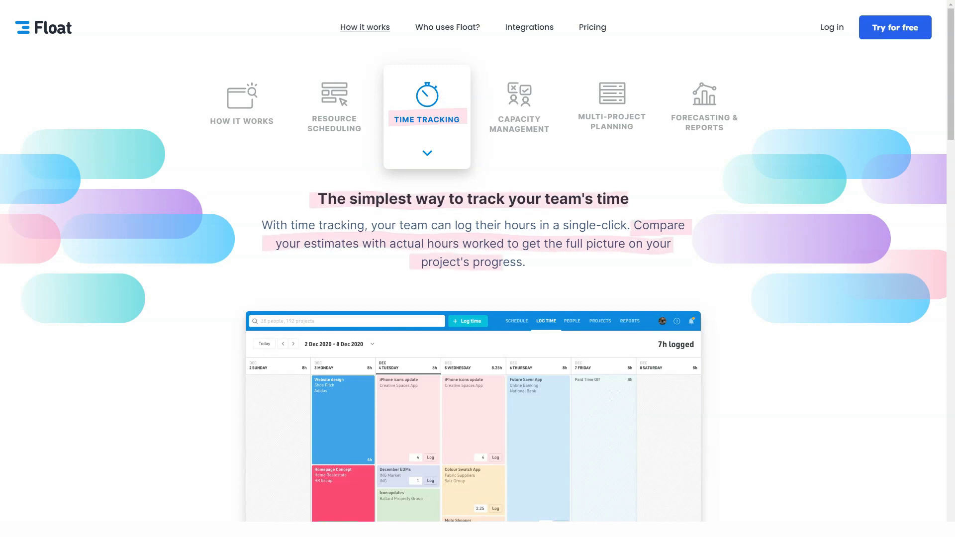
scroll(721, 282, "down", 5)
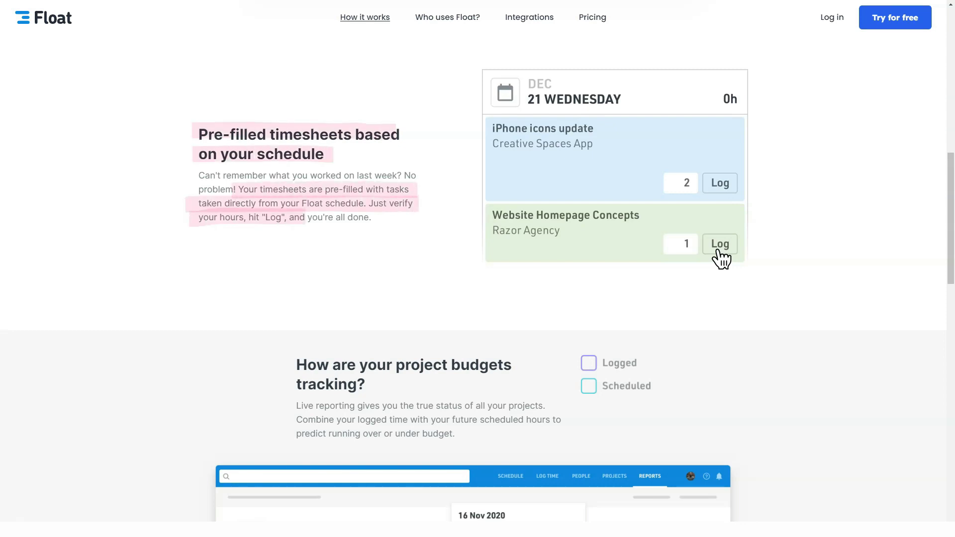
scroll(721, 257, "down", 4)
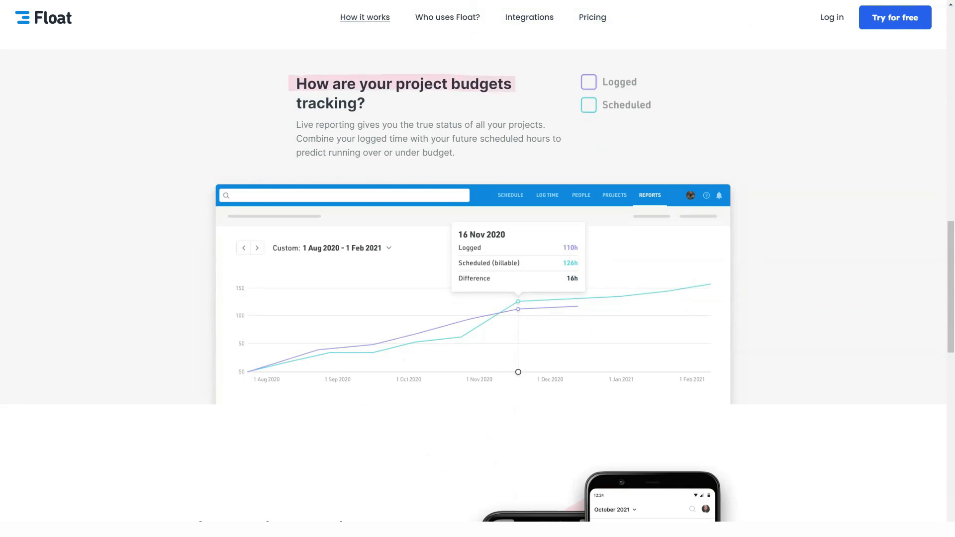
scroll(721, 258, "down", 5)
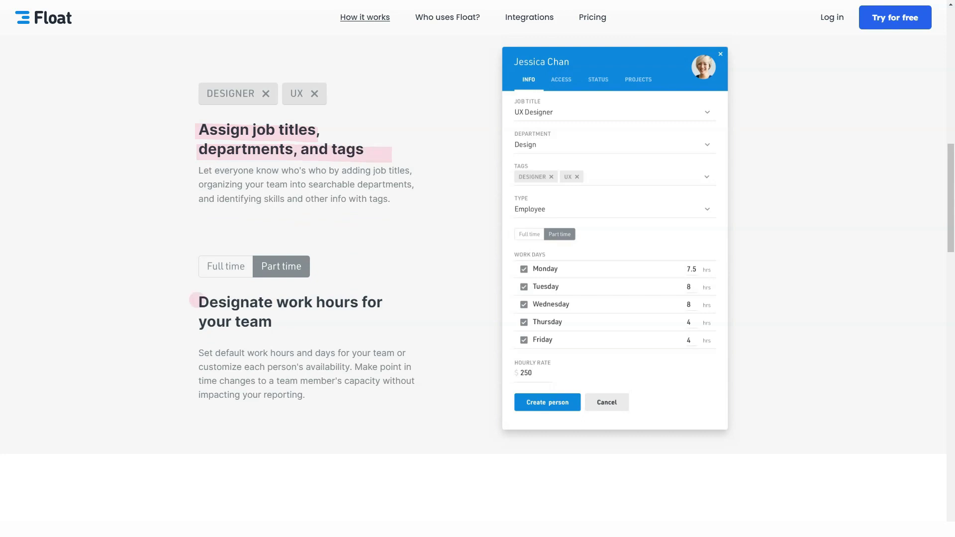
scroll(477, 284, "down", 7)
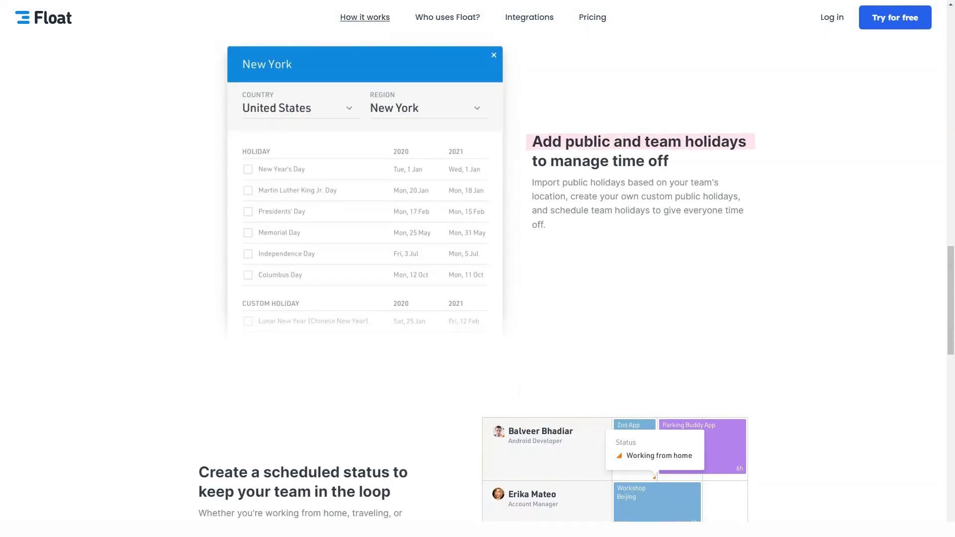
scroll(478, 284, "down", 5)
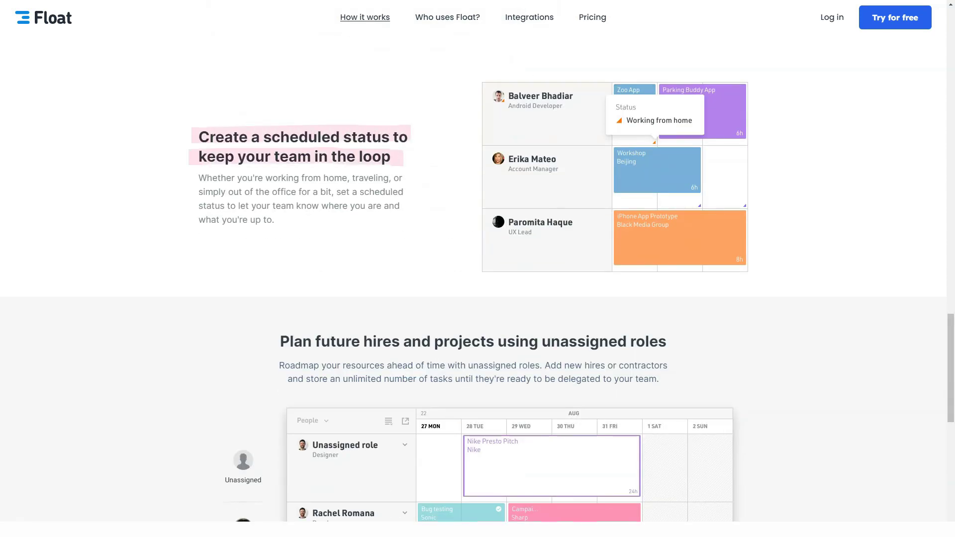
scroll(478, 283, "down", 2)
scroll(478, 283, "down", 2)
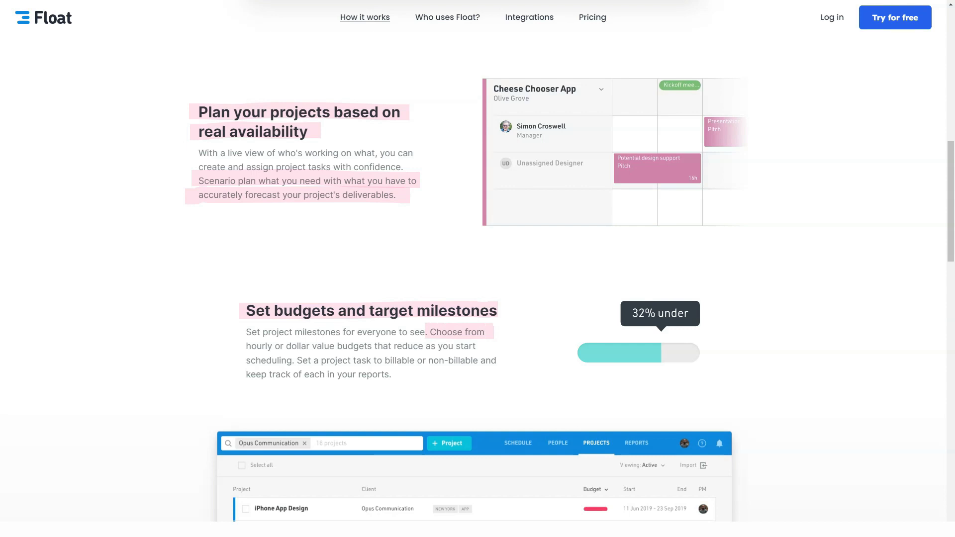
scroll(478, 284, "down", 3)
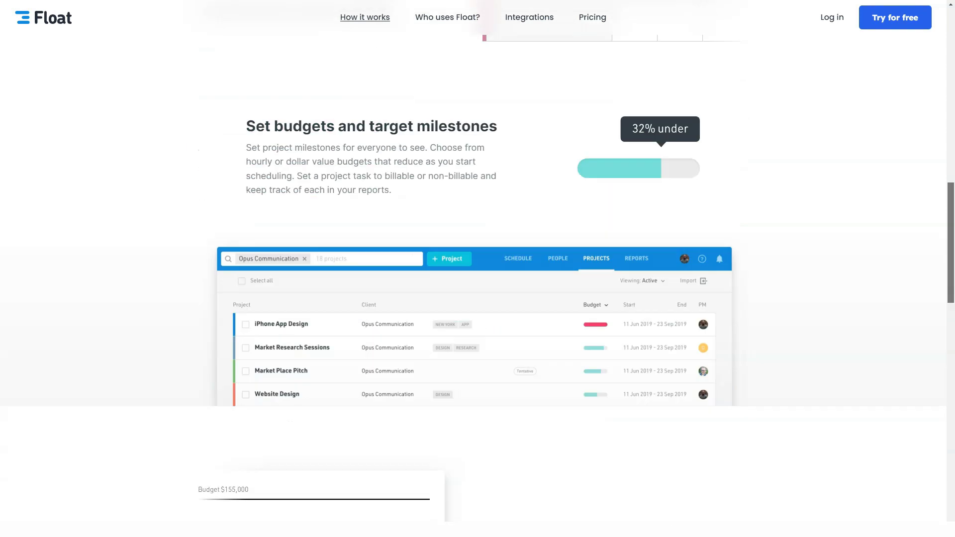
scroll(478, 284, "down", 5)
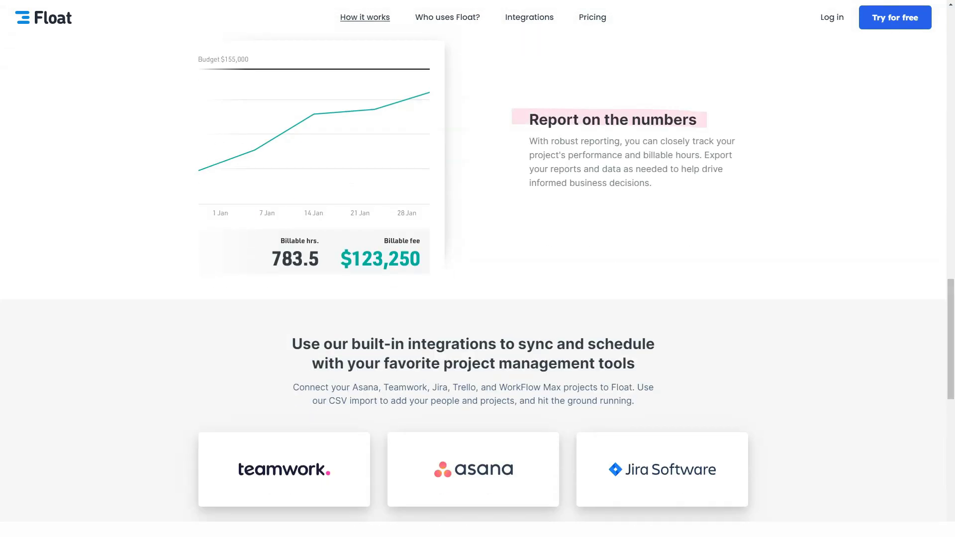
scroll(478, 284, "up", 10)
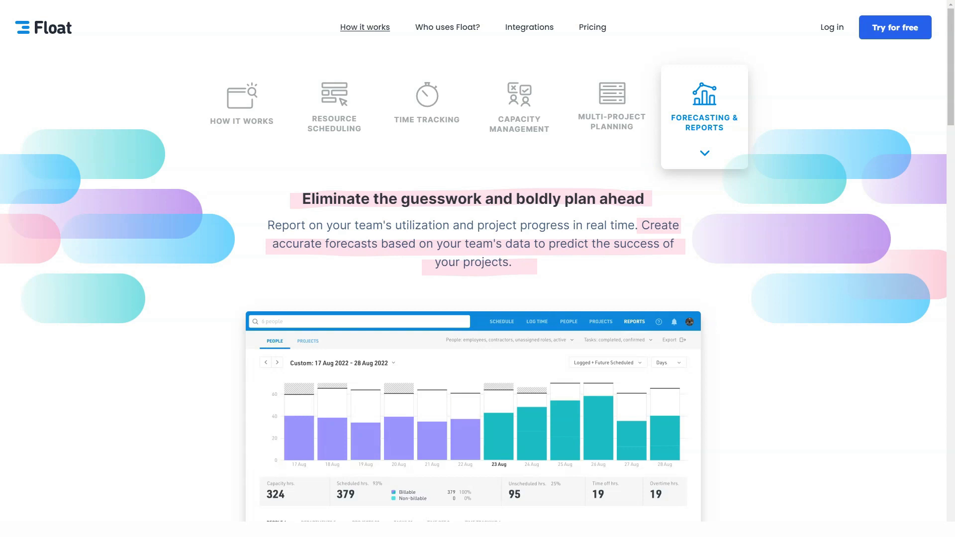
scroll(478, 284, "down", 10)
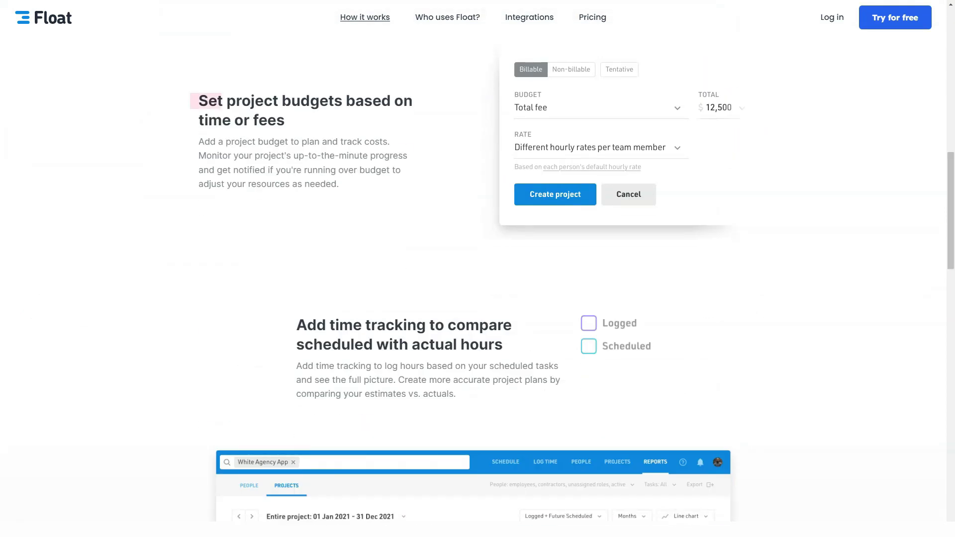
scroll(478, 284, "down", 4)
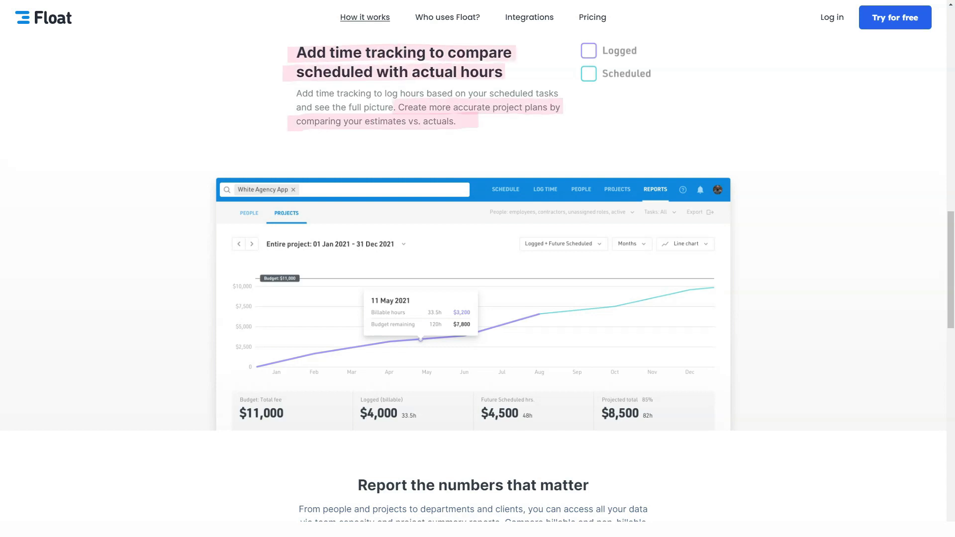
scroll(478, 284, "down", 5)
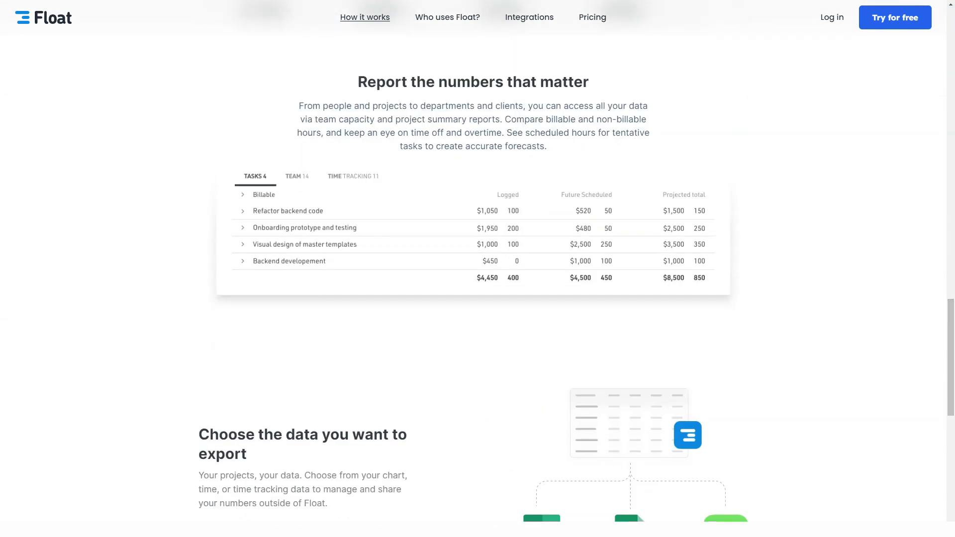
scroll(478, 284, "down", 4)
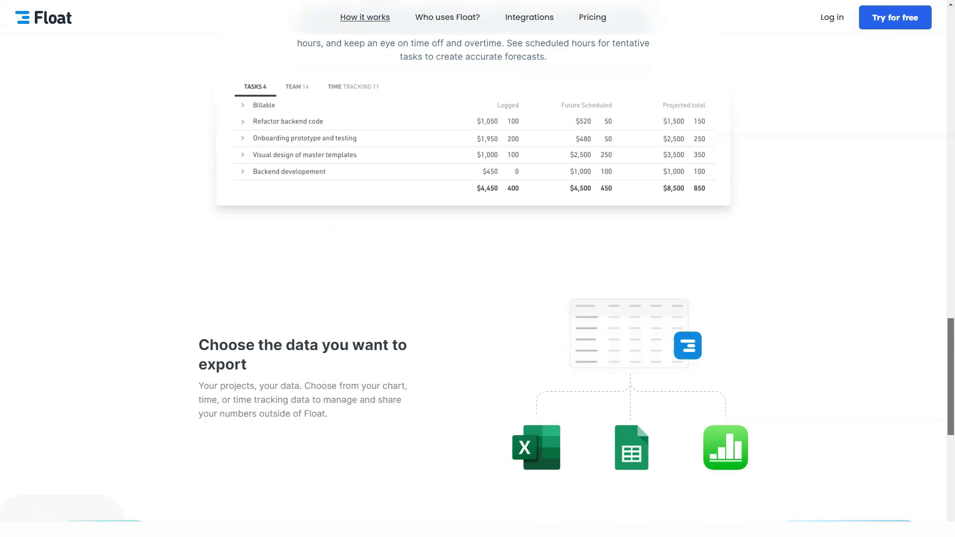